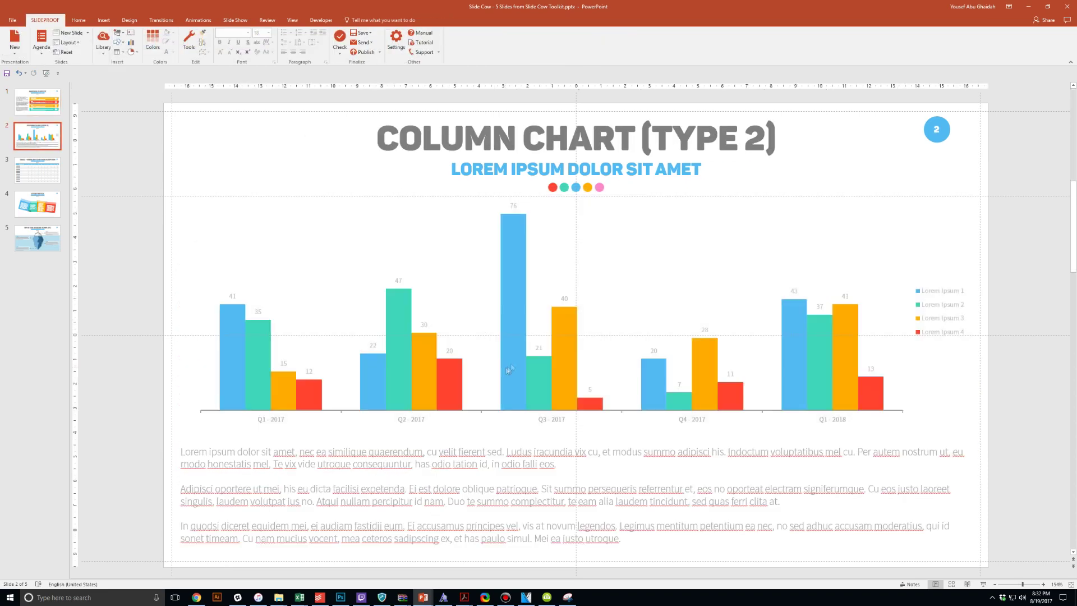
Step: Edit the column chart's data, setting the first series to 77, 55, 4 and 3 for Q1 to Q4 2017
right_click(517, 353)
left_click(547, 397)
left_click(494, 483)
type("77")
key("Return")
type("55")
key("Return")
type("4 3")
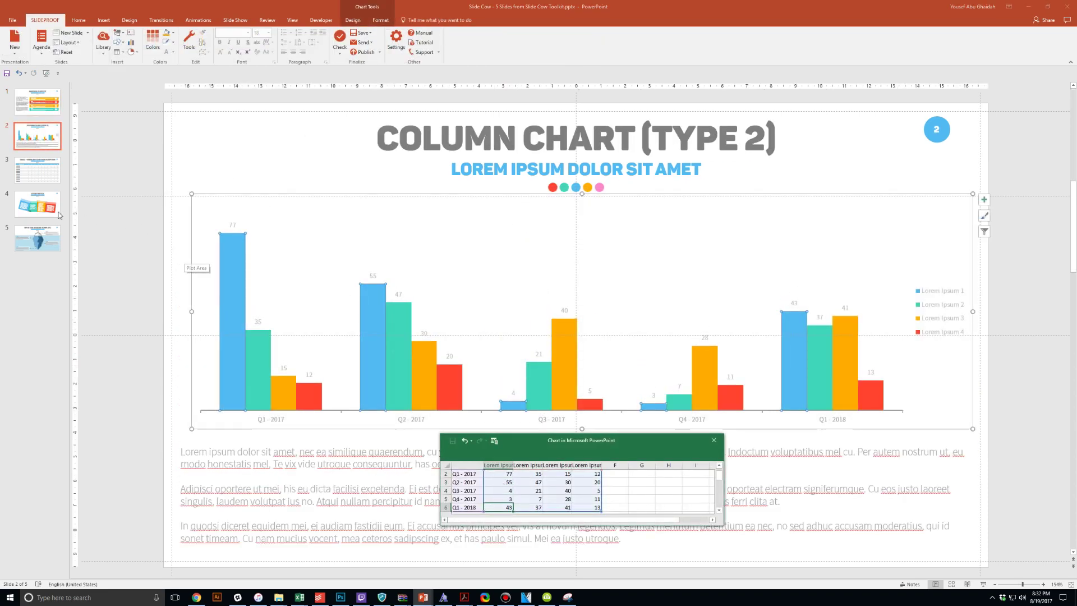
Step: On the Sticky Notes slide, replace the blue note's text with "Type wherever you'd like"
left_click(39, 170)
triple_click(231, 382)
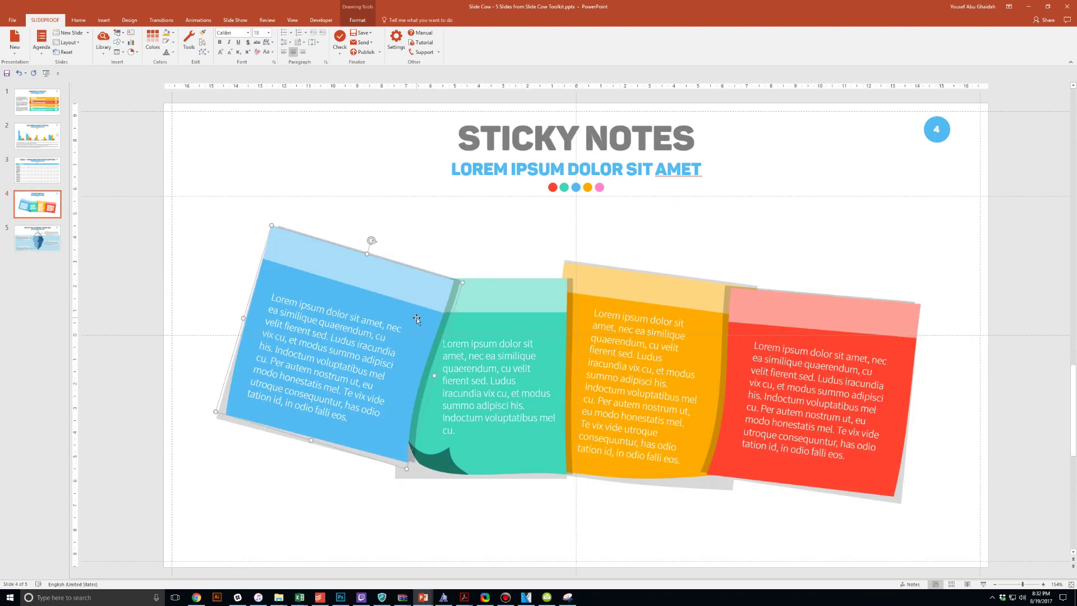
triple_click(314, 359)
type("Type wherev")
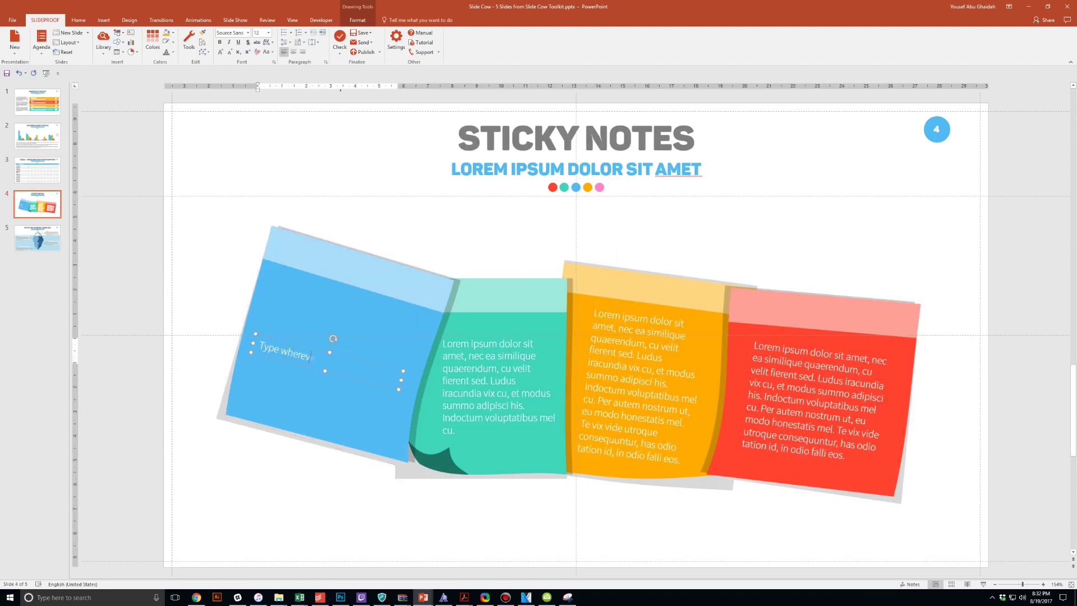
type("er you'd like")
Step: Recolour the first sticky note orange and the second sticky note red
left_click(312, 307)
left_click(357, 20)
left_click(297, 32)
left_click(493, 451)
left_click(318, 32)
left_click(317, 51)
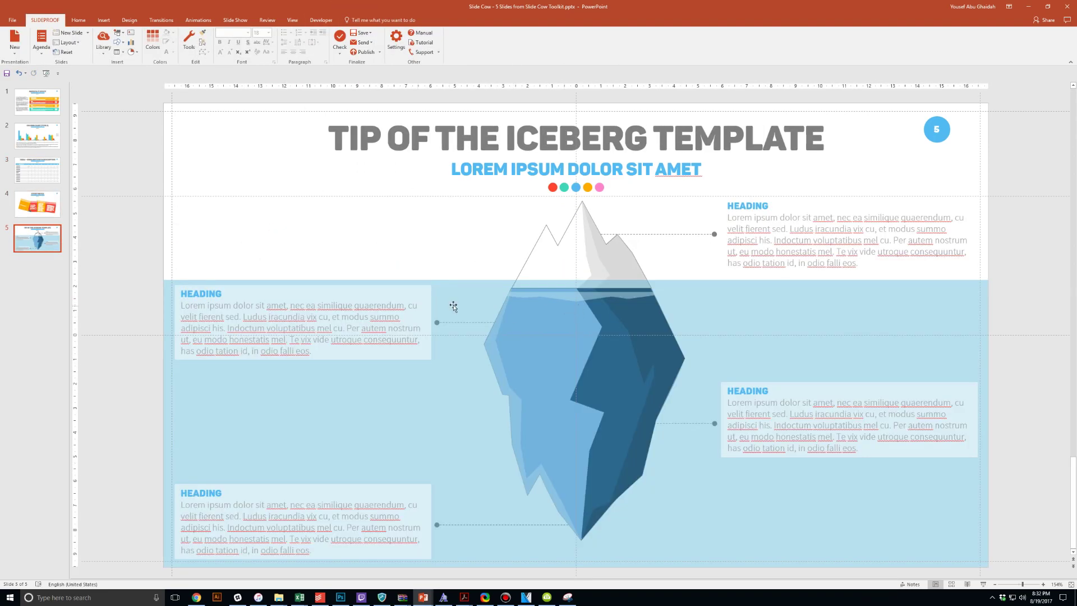
left_click(306, 32)
key("Escape")
double_click(209, 293)
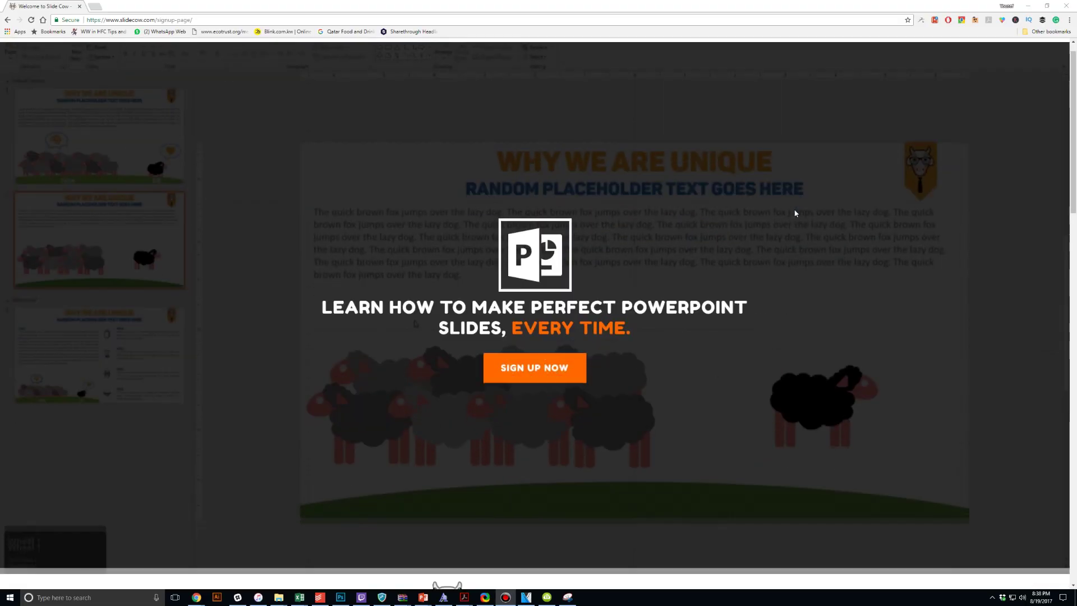
Step: On the Slide Cow signup page in the browser, fill in the first name of the subscription form
scroll(794, 213, "down", 15)
scroll(794, 213, "down", 3)
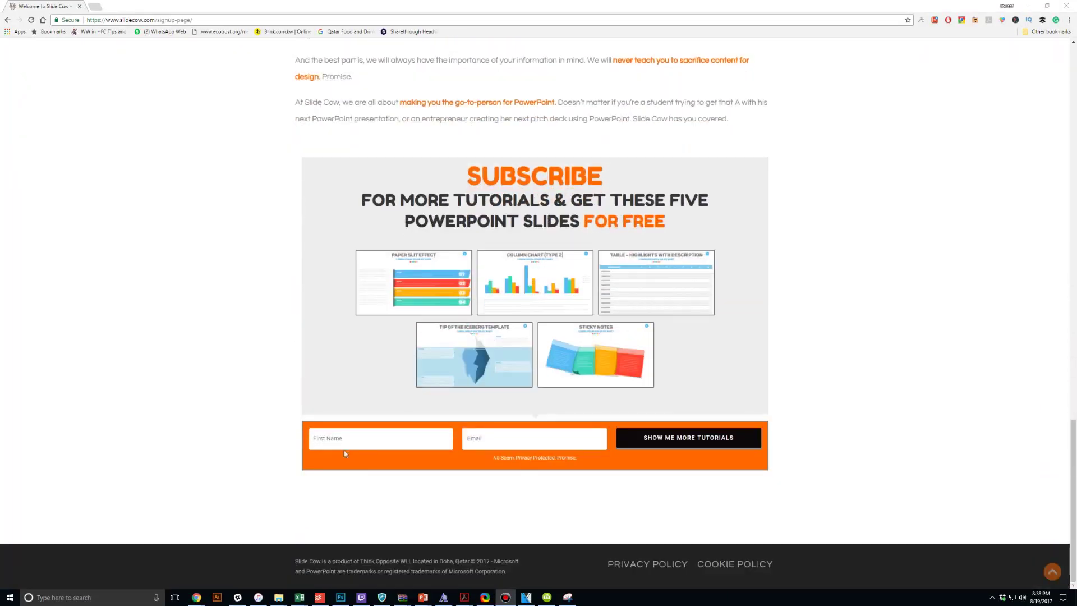
left_click(347, 435)
type("Your first name her")
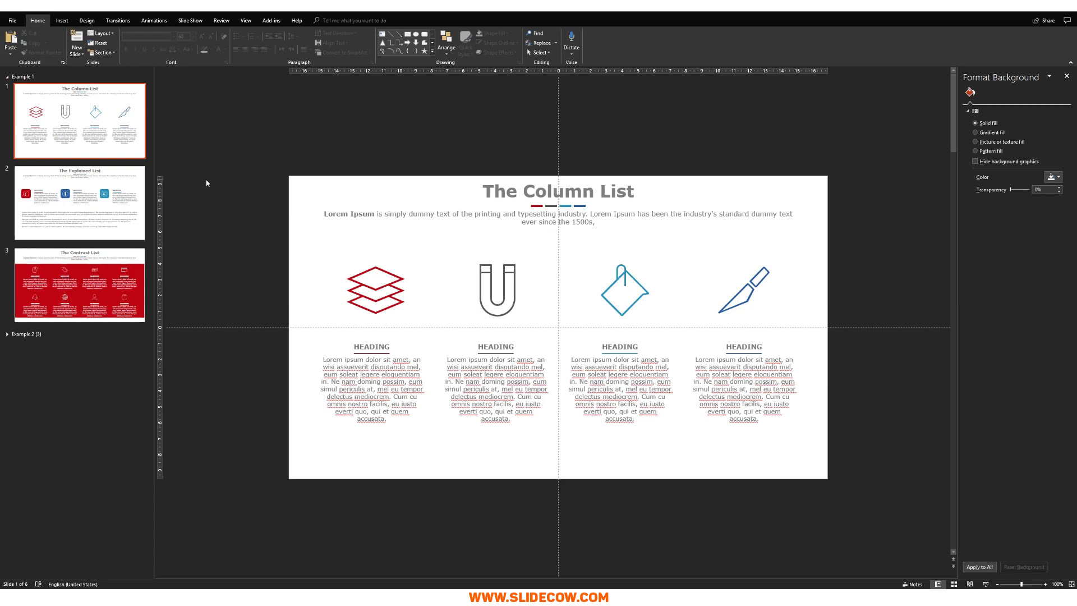
Step: Look through the Column List, Explained List and Contrast List slides
scroll(207, 183, "up", 2, "ctrl")
left_click(133, 128)
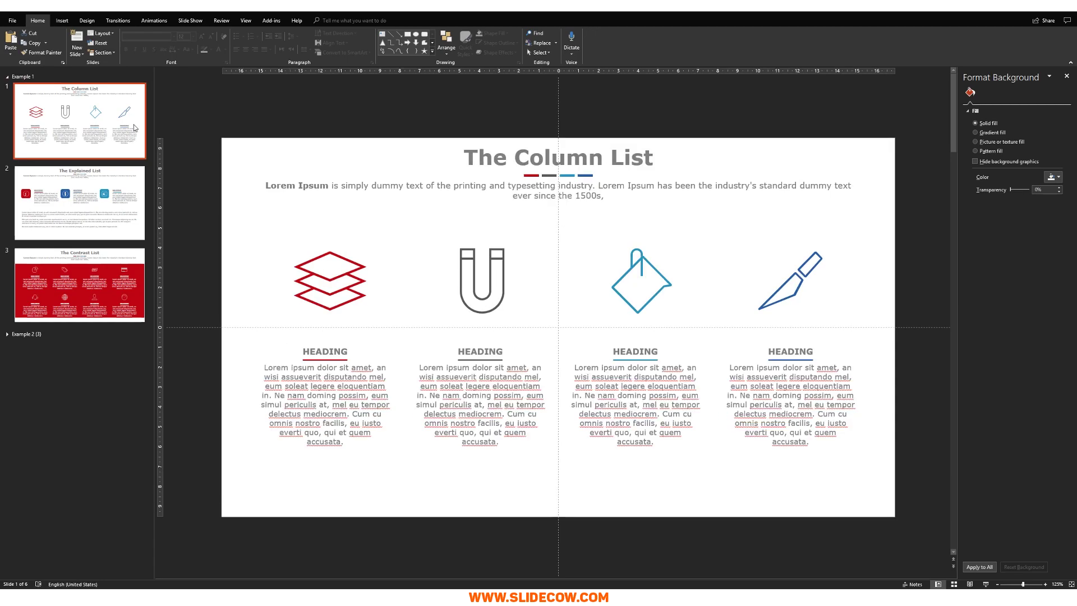
left_click(130, 219)
left_click(128, 266)
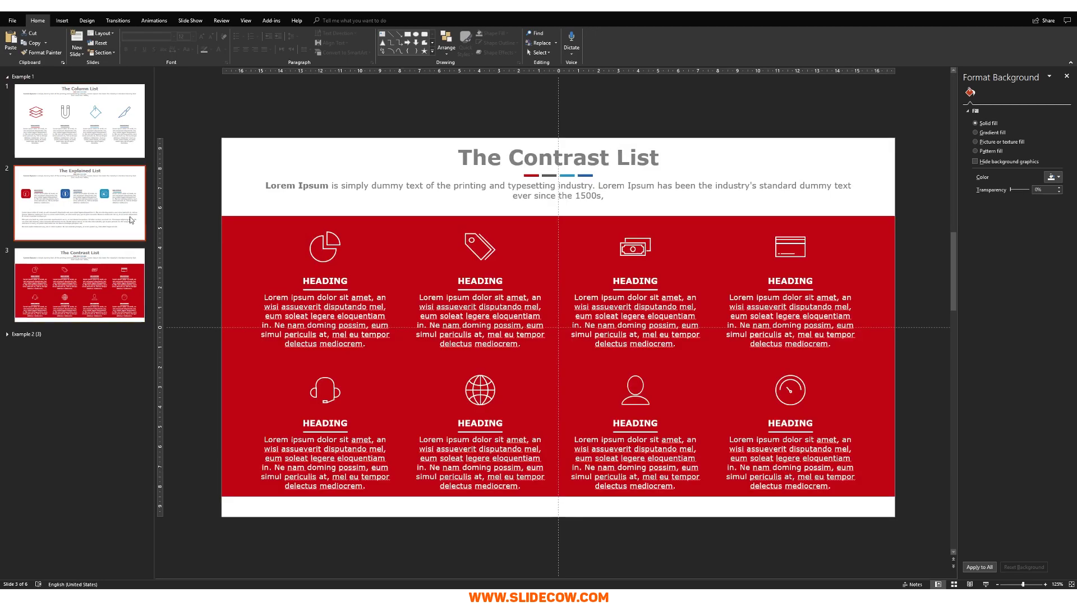
left_click(130, 218)
Step: Delete the Column List slide and remove the long body text box from the Explained List slide
left_click(116, 144)
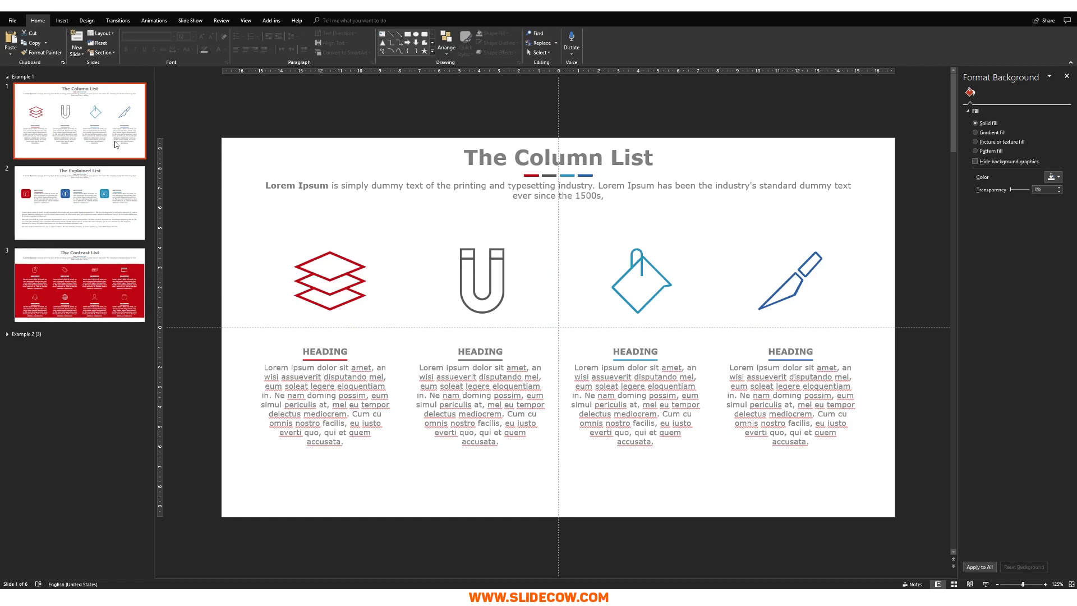
key("Delete")
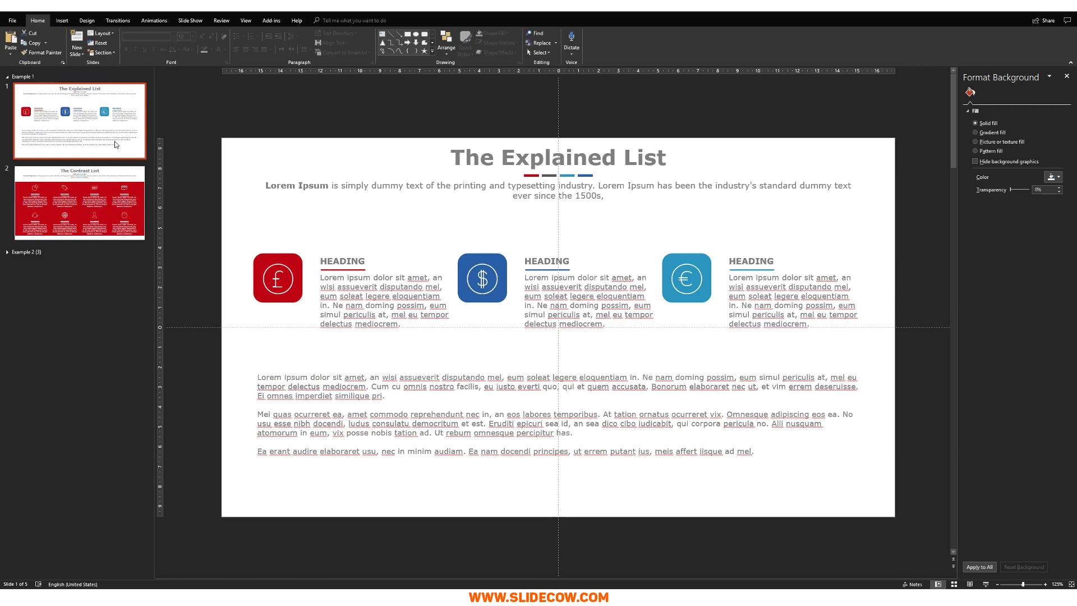
left_click(400, 390)
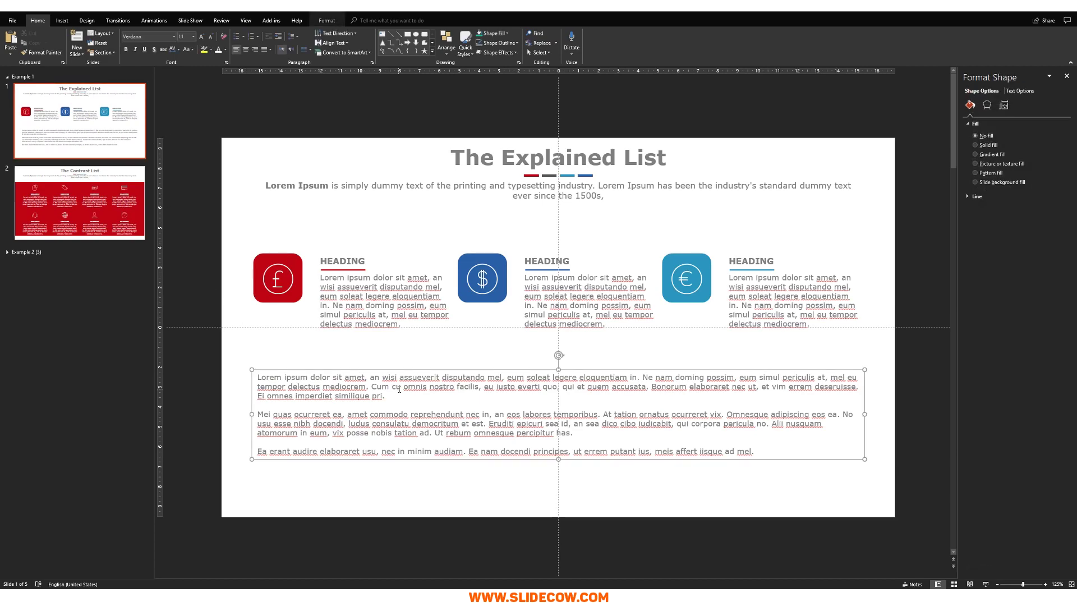
key("Escape")
key("Delete")
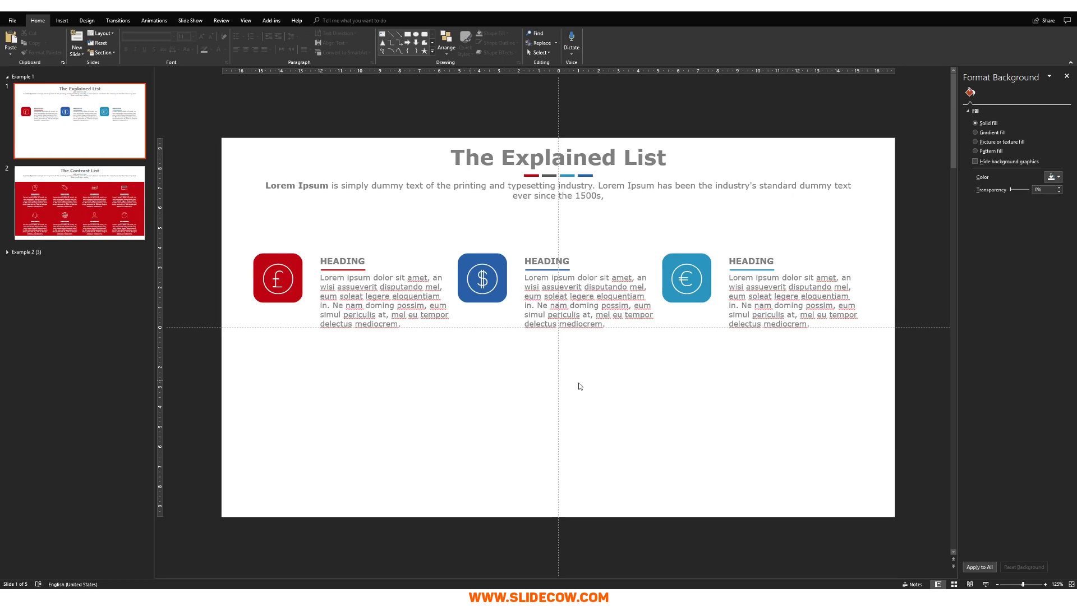
Step: Delete the dollar and euro list items and widen the remaining item's description box to near the slide's centre
left_click_drag(906, 224, 488, 391)
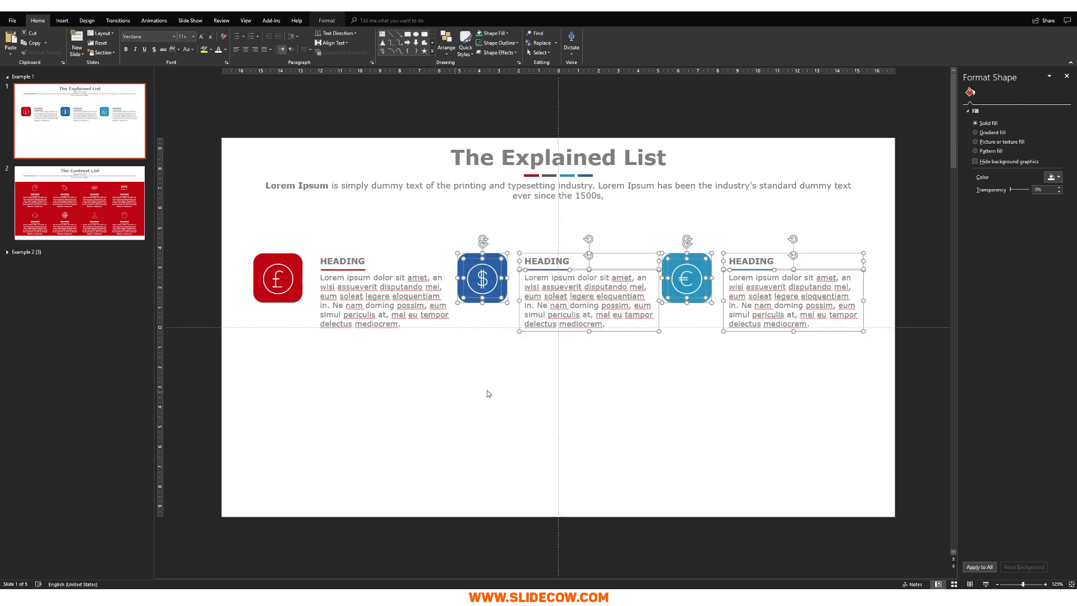
key("Delete")
left_click(428, 314)
left_click_drag(454, 300, 545, 300)
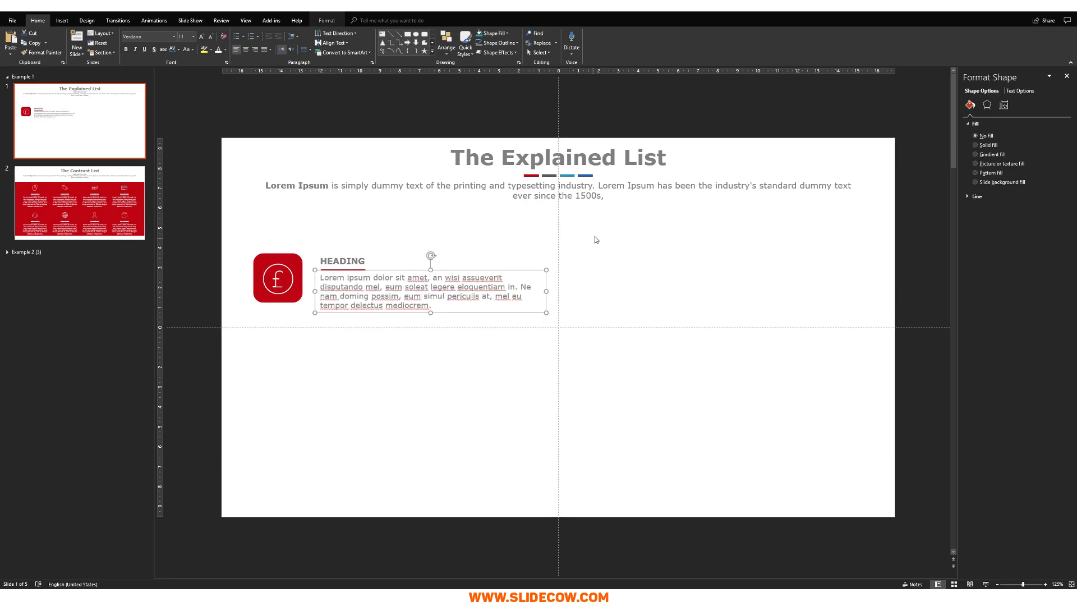
Step: Group the item's heading, underline and description, and widen the group slightly towards the slide's centre line
left_click_drag(589, 227, 311, 359)
key("ctrl+g")
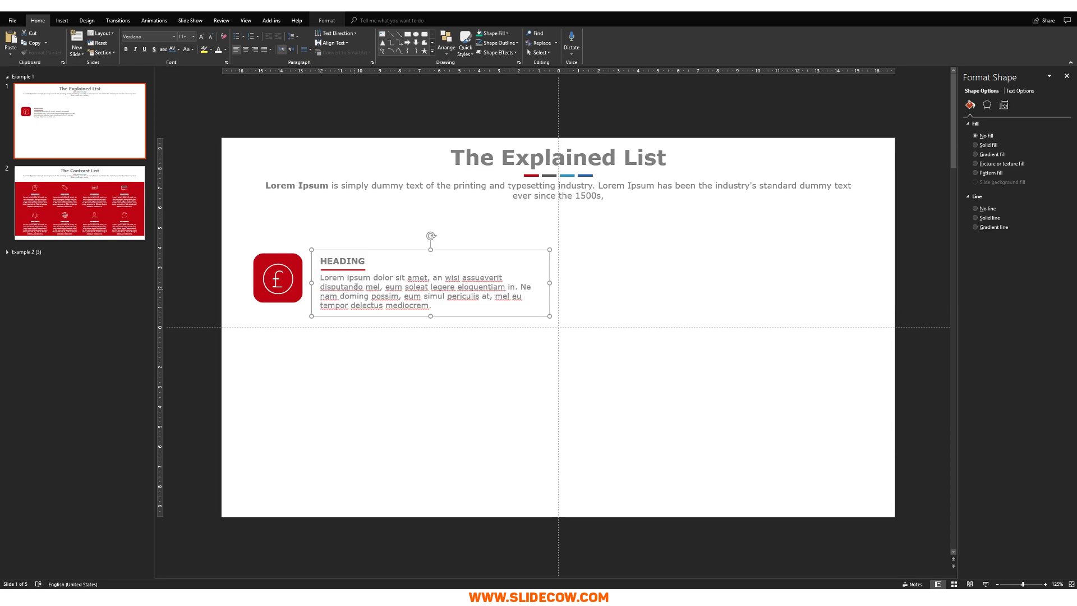
left_click(532, 290)
left_click_drag(547, 290, 554, 290)
Step: Group the red rounded square with its pound icon
left_click_drag(214, 229, 643, 384)
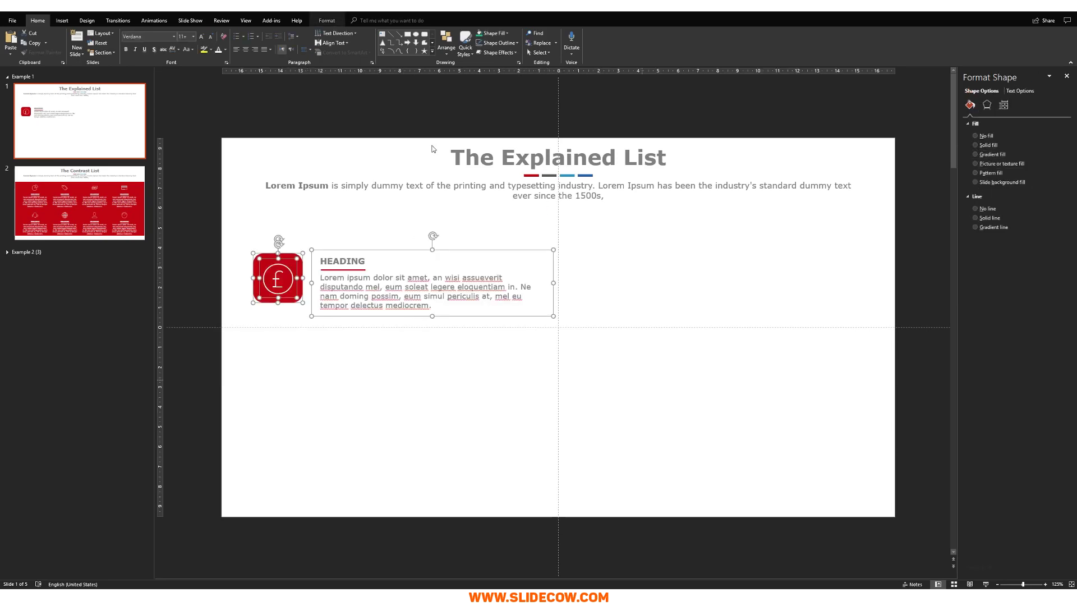
left_click(348, 216)
left_click_drag(232, 244, 312, 329)
key("ctrl+g")
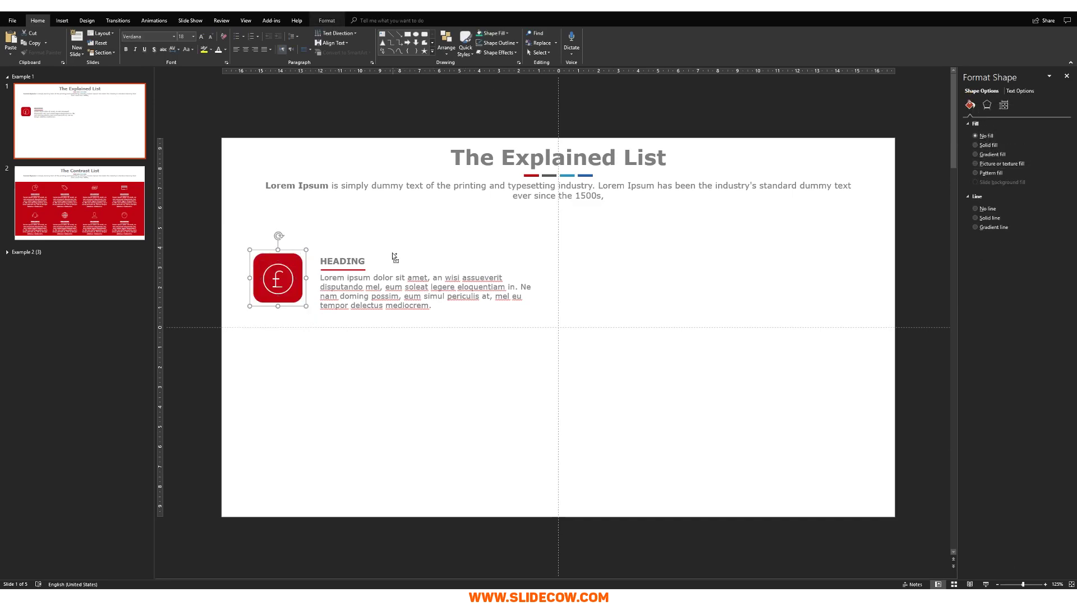
Step: Align the icon group and the text group to each other with Align Middle
left_click(386, 272, "shift")
left_click(446, 41)
mouse_move(468, 167)
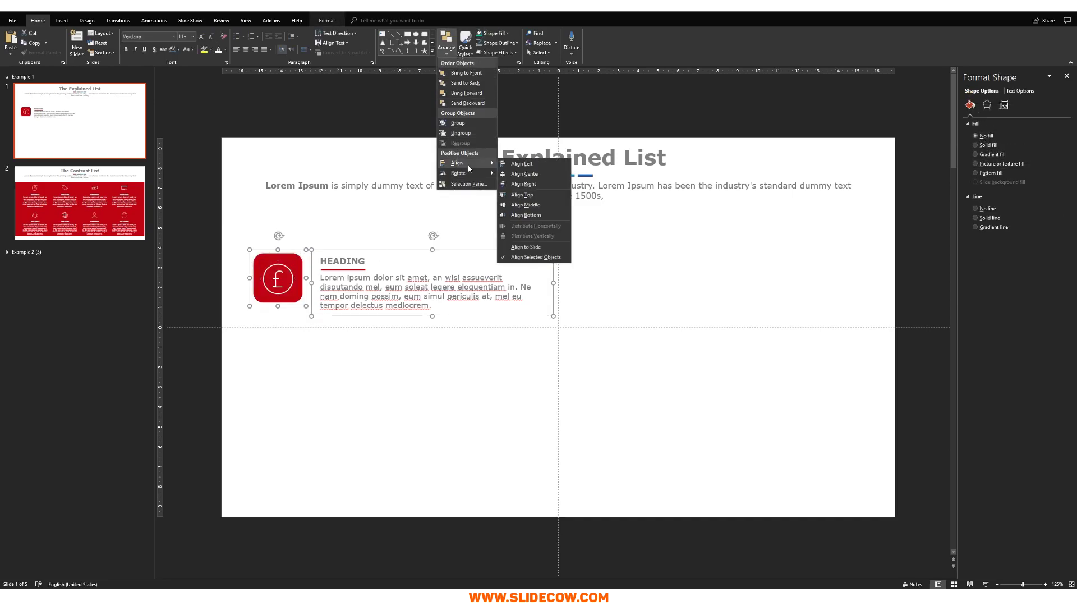
left_click(525, 205)
left_click(303, 337)
Step: Ungroup the red icon and delete the pound symbol, keeping only the rounded square
left_click(304, 295)
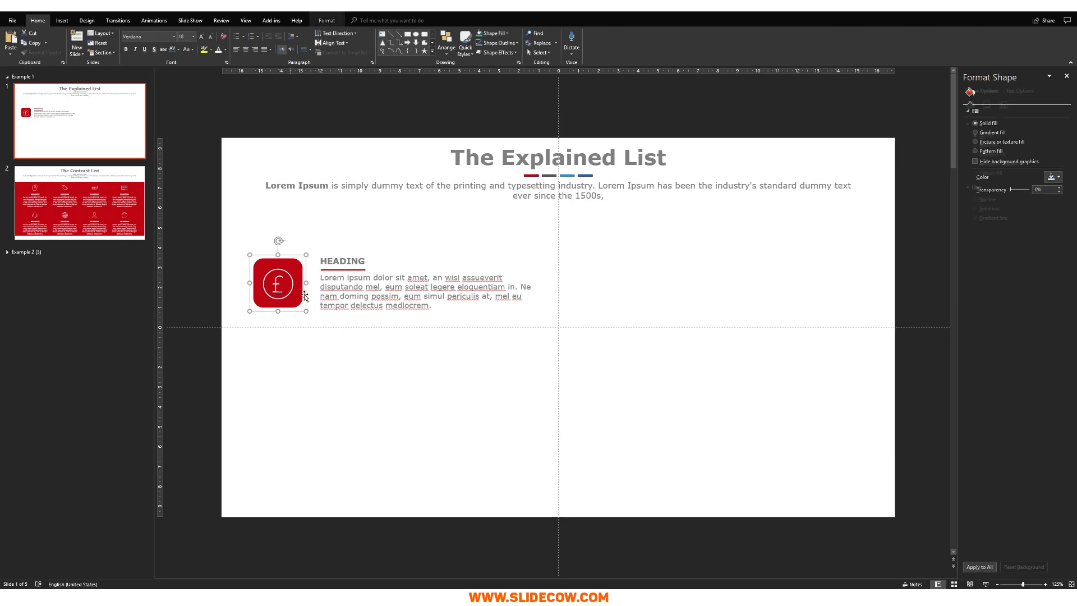
key("ctrl+shift+g")
left_click(306, 298)
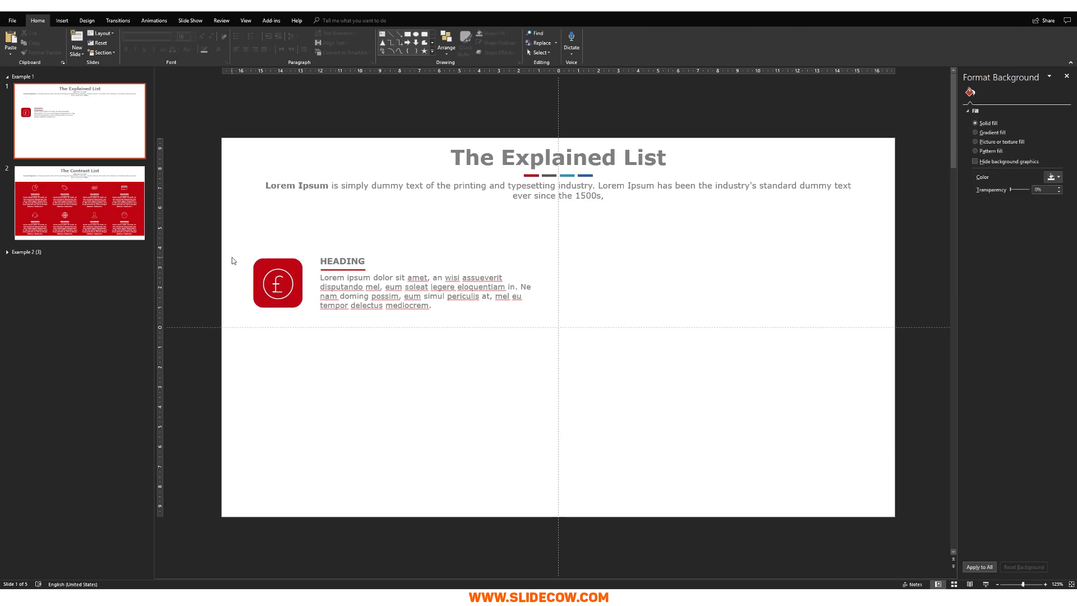
left_click_drag(234, 261, 317, 332)
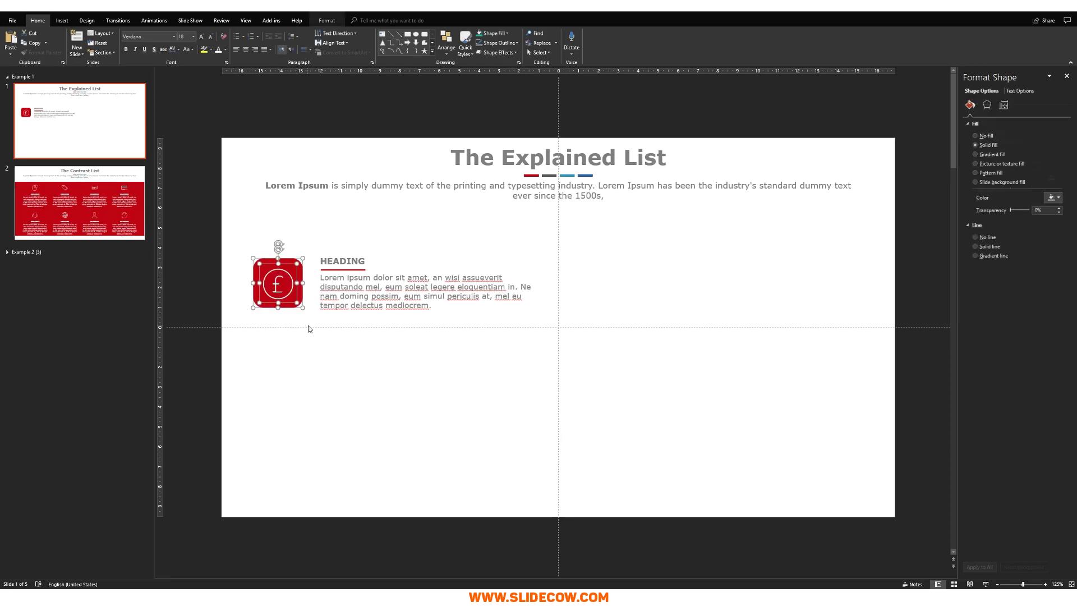
left_click(296, 260)
key("Delete")
Step: Label the red rounded square with a 1, enlarging the number by three font size steps and making it bold
left_click(277, 285)
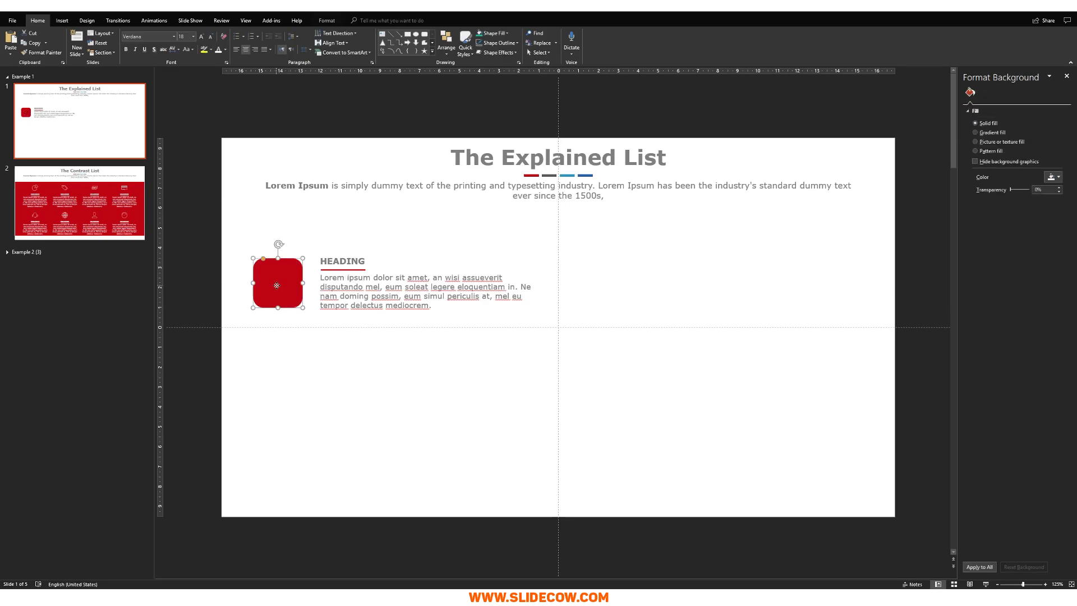
type("1")
left_click(201, 37)
left_click(202, 37)
left_click(202, 37)
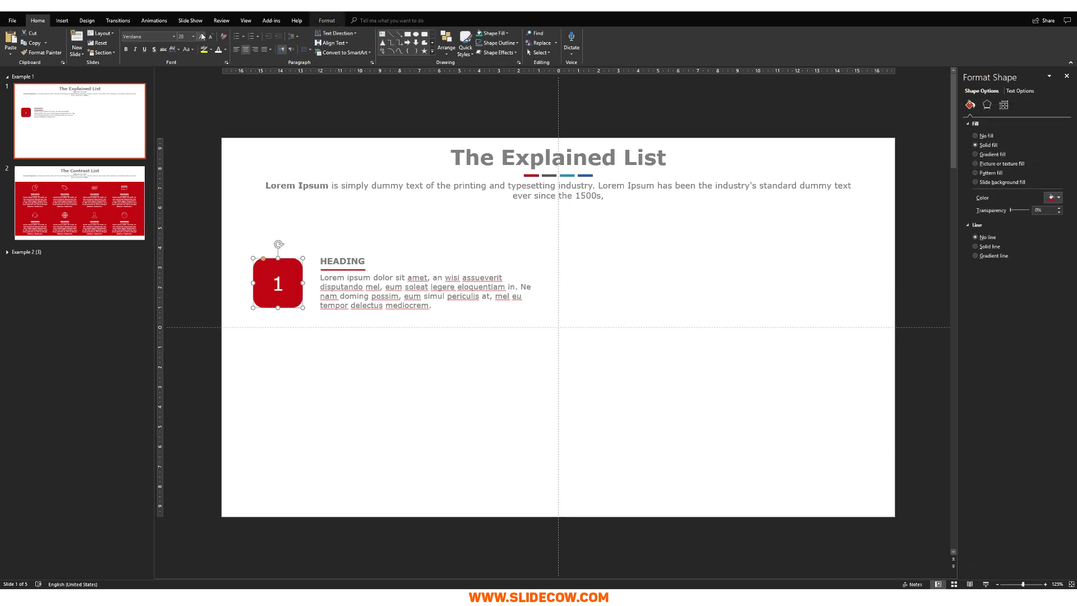
left_click(201, 37)
left_click(202, 36)
key("ctrl+b")
left_click(245, 93)
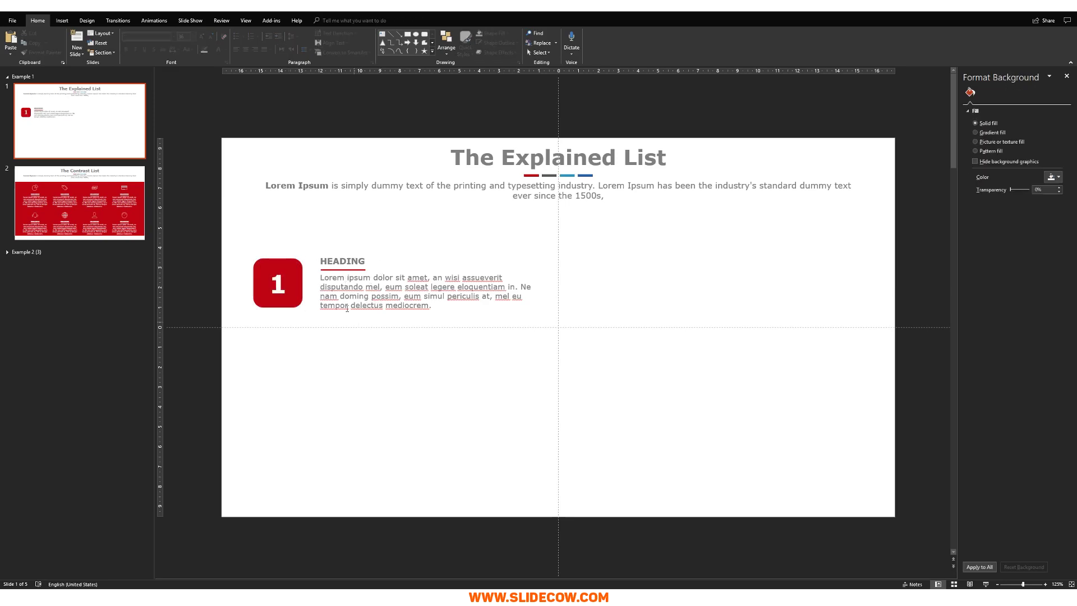
left_click(262, 274)
left_click(355, 292)
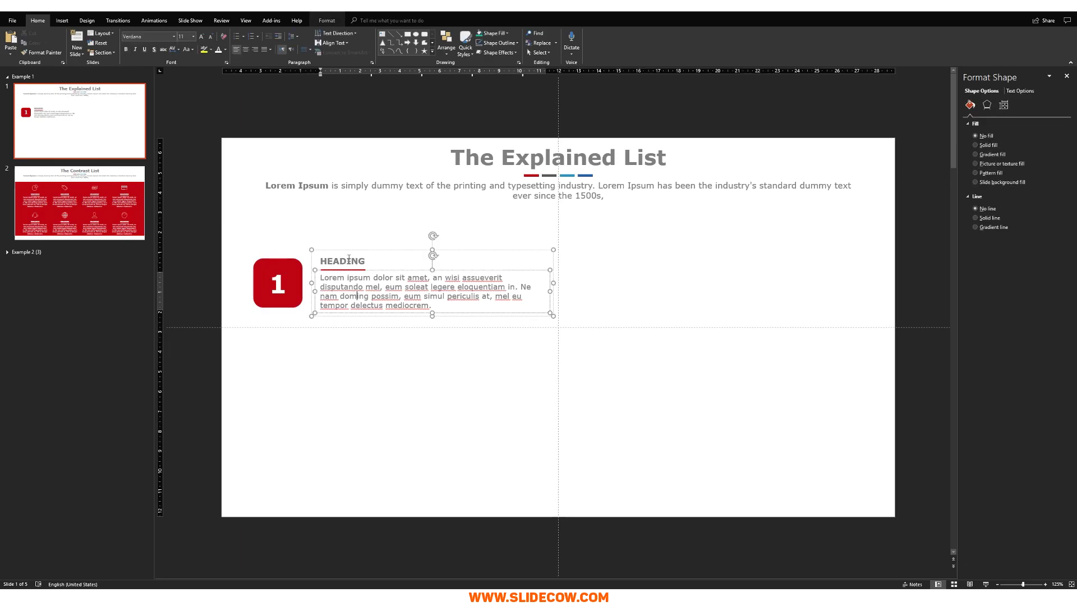
left_click(354, 268)
left_click(414, 366)
mouse_move(155, 241)
left_mouse_down()
mouse_move(375, 311)
mouse_move(188, 280)
mouse_move(148, 258)
mouse_move(159, 252)
left_mouse_up()
Step: Group the numbered square with its text and place two copies below it to form a column of three items
left_click_drag(219, 238, 634, 373)
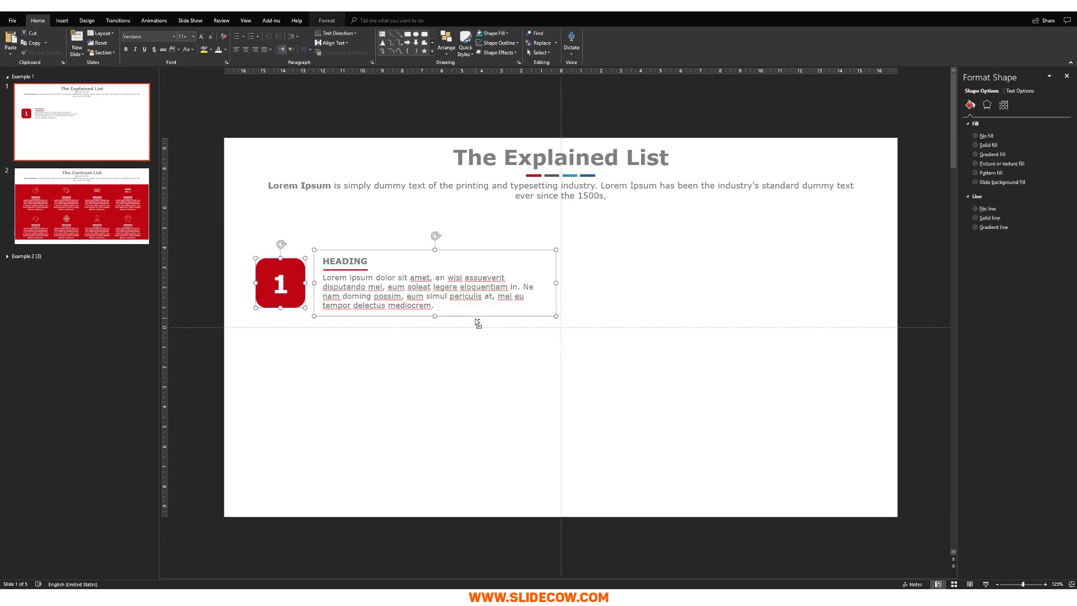
left_click_drag(476, 318, 480, 393)
left_click_drag(480, 392, 483, 462)
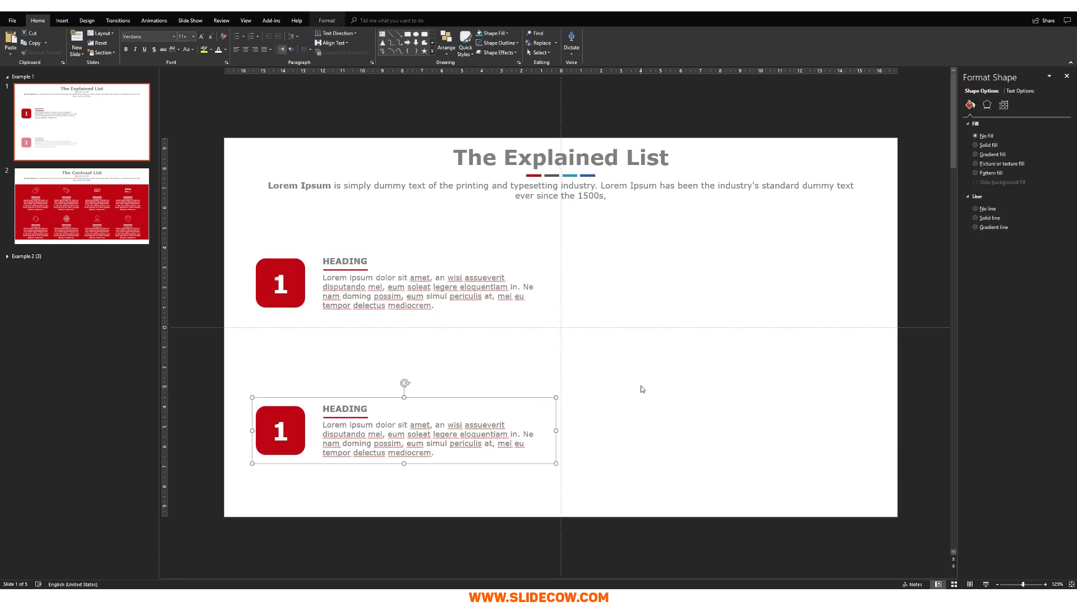
key("ctrl+z")
left_click_drag(485, 388, 480, 463)
left_click(576, 443)
Step: Move the top item up slightly and space the three items evenly with Distribute Vertically
left_click(296, 267)
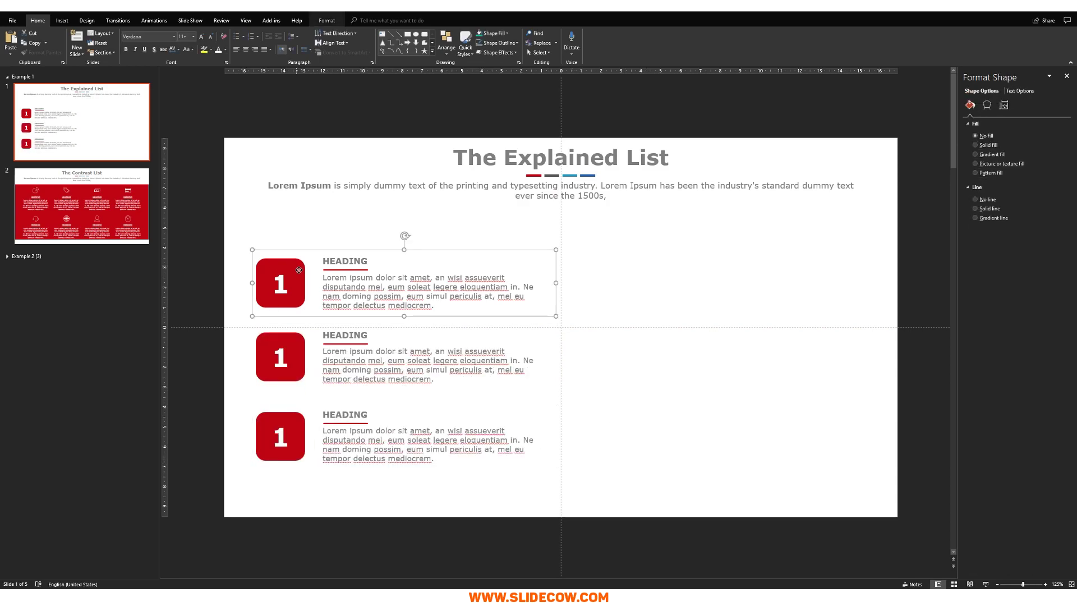
left_click_drag(297, 267, 295, 251)
left_click_drag(212, 227, 649, 497)
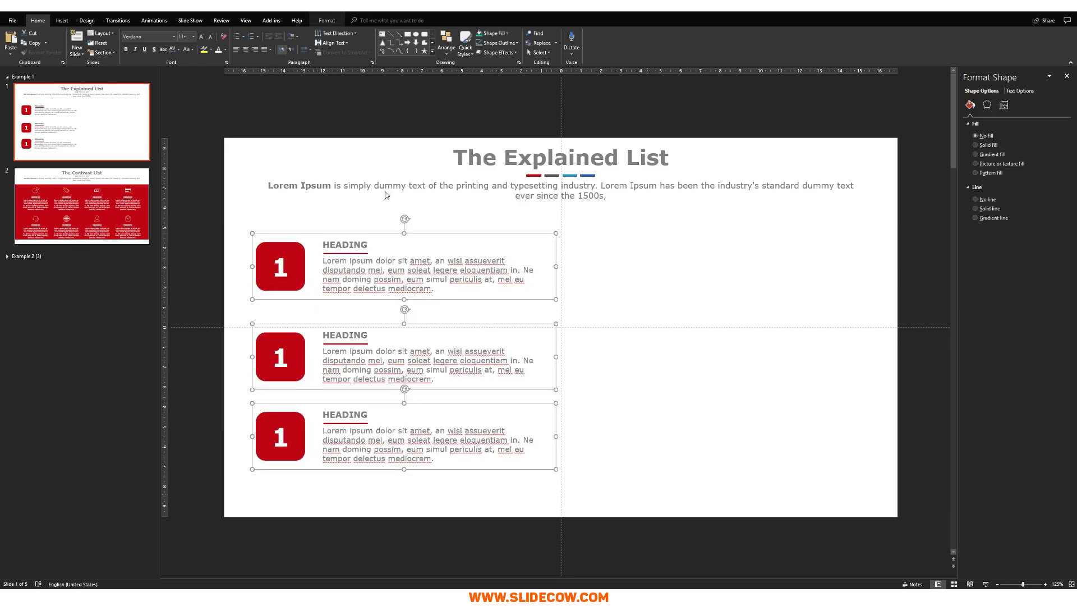
left_click(446, 45)
mouse_move(479, 163)
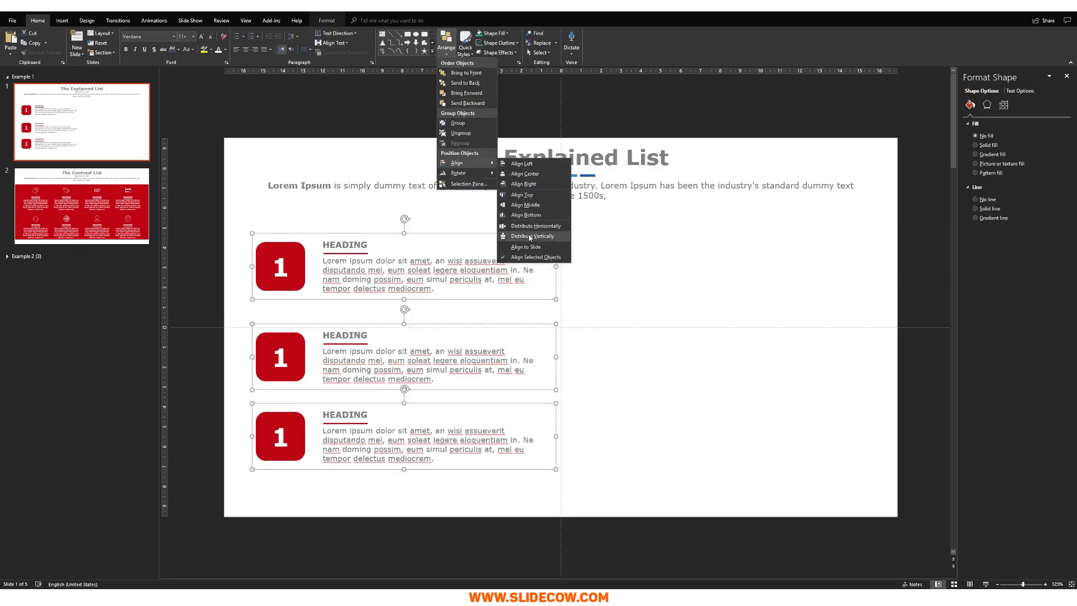
left_click(533, 236)
Step: Duplicate the three items as a second column on the slide's right half
left_click_drag(463, 298, 778, 295)
left_click(457, 392)
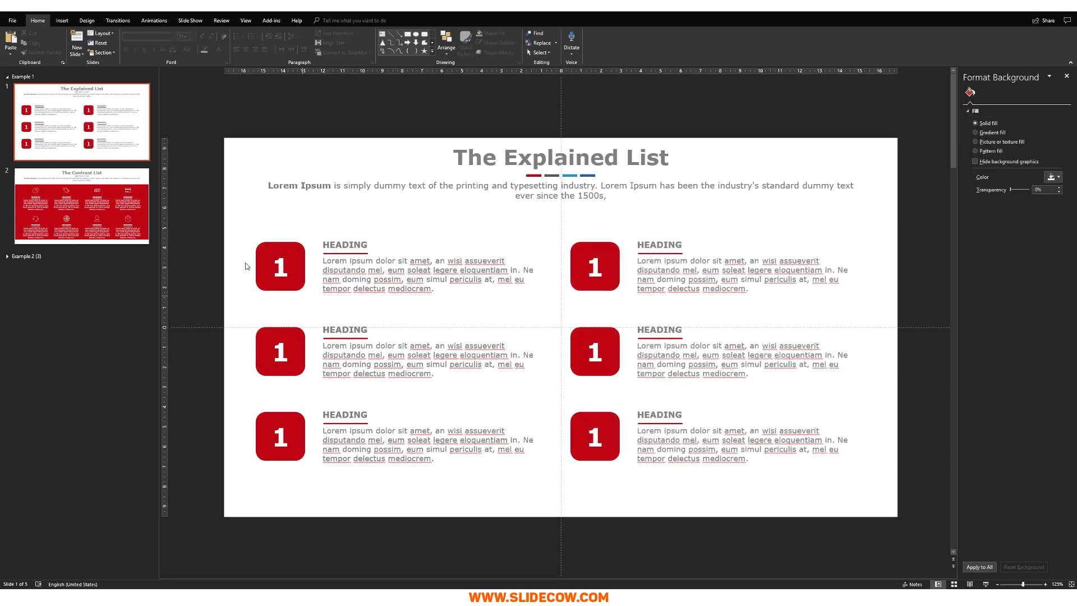
Step: Renumber the top item of the second column as 2 and the two items of the middle row as 3 and 4
left_click(598, 264)
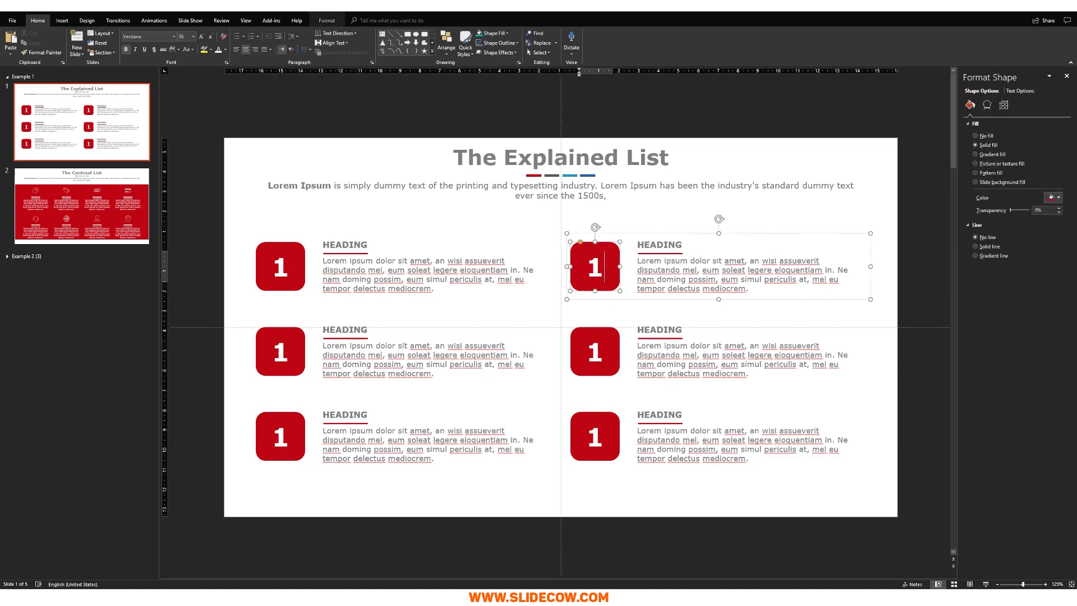
key("BackSpace")
type("2")
left_click(284, 349)
left_click(285, 349)
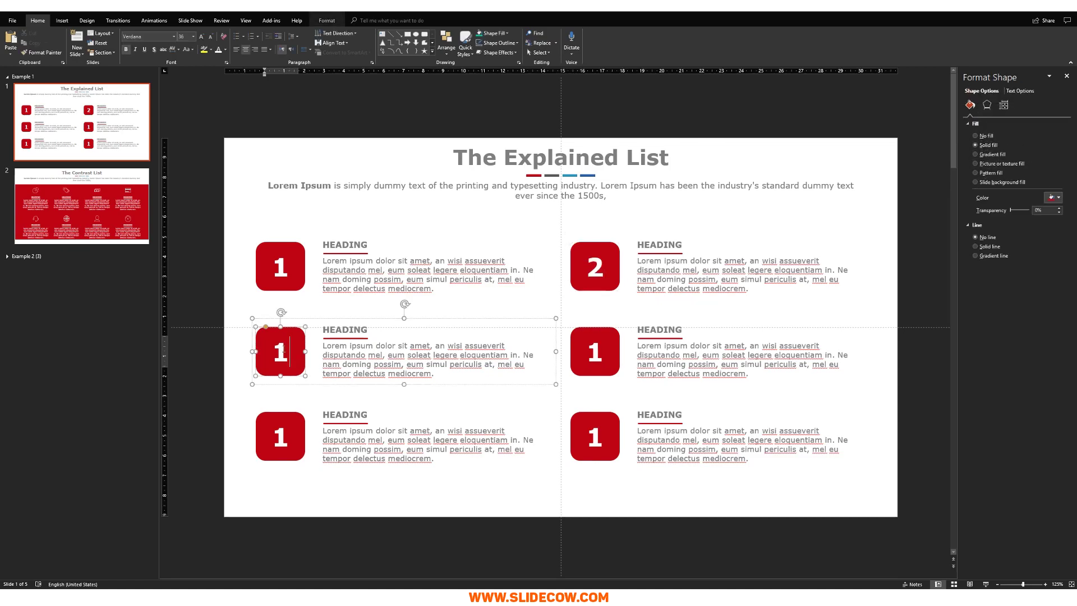
key("BackSpace")
type("3")
left_click(598, 353)
key("BackSpace")
type("4")
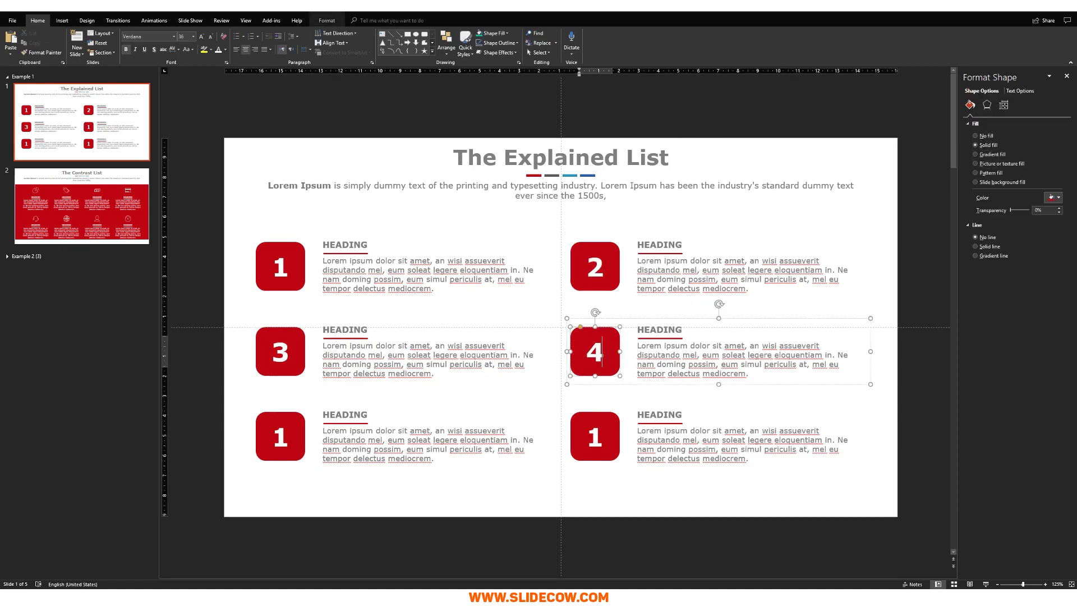
Step: Renumber the two items of the bottom row as 5 and 6
left_click(285, 433)
key("BackSpace")
type("5")
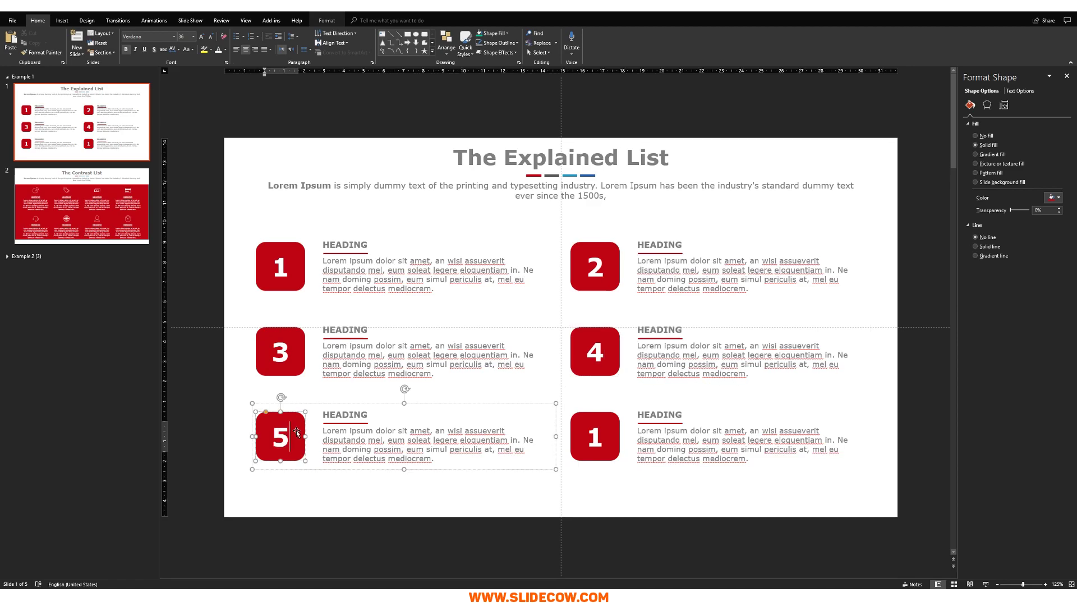
left_click(605, 434)
key("BackSpace")
type("6")
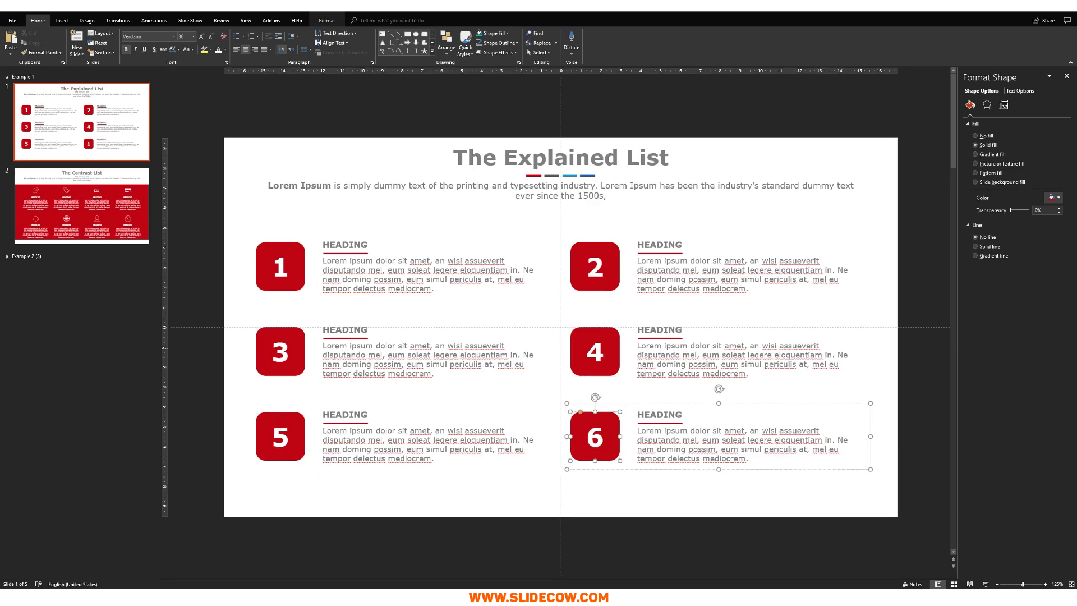
left_click(632, 439)
Step: Group all six numbered items, centre the group horizontally on the slide with Align Center and nudge it slightly down
scroll(632, 439, "down", 2)
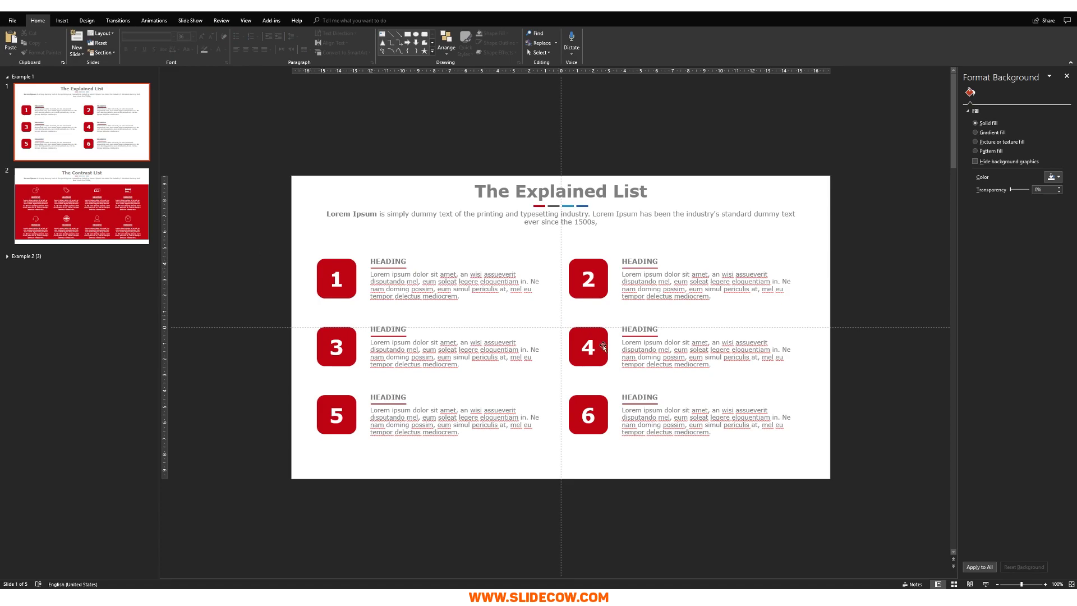
left_click_drag(484, 336, 901, 513)
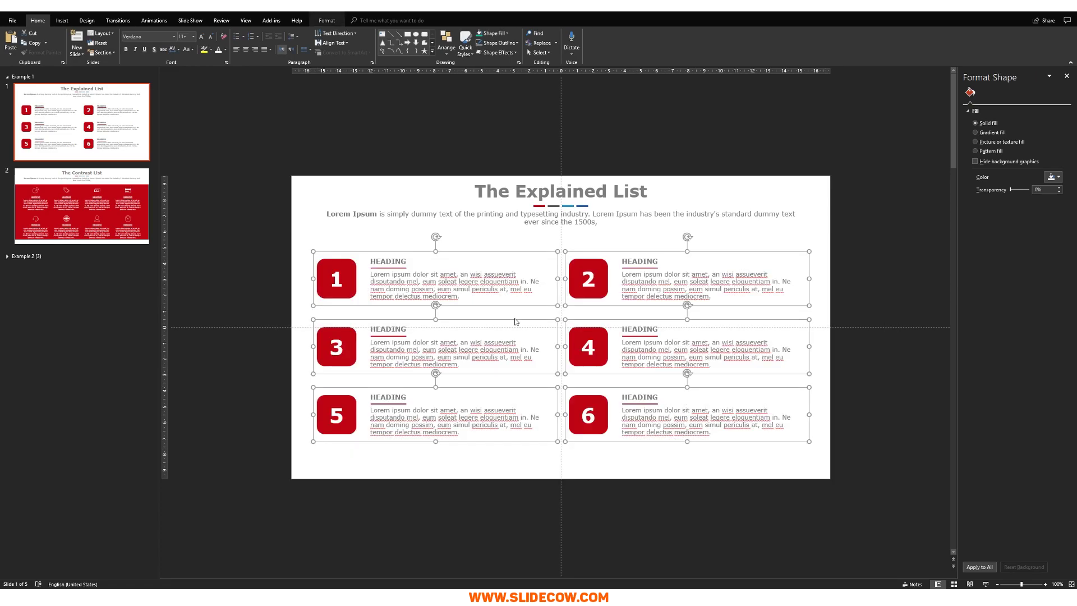
key("ctrl+g")
left_click(443, 45)
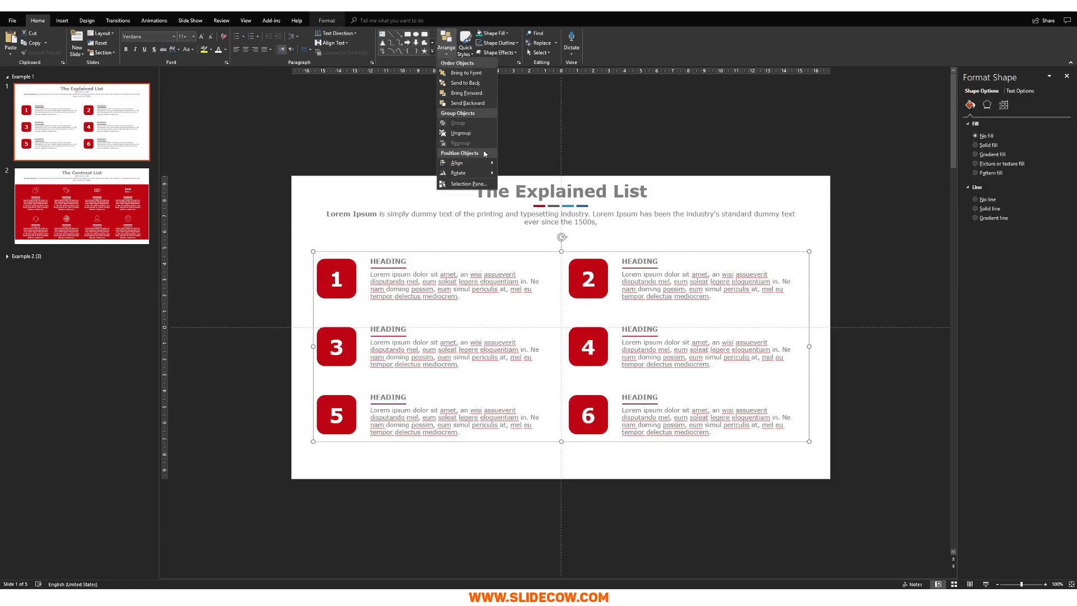
mouse_move(481, 154)
left_click(531, 177)
key("Down")
key("Down")
key("Down")
key("Down")
key("Down")
key("Down")
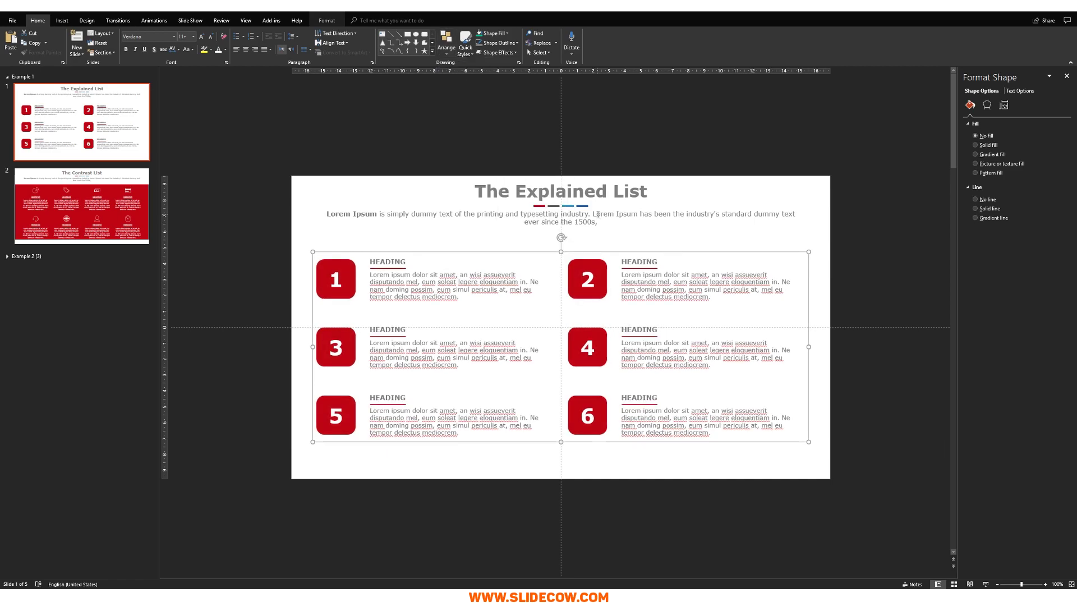
key("Escape")
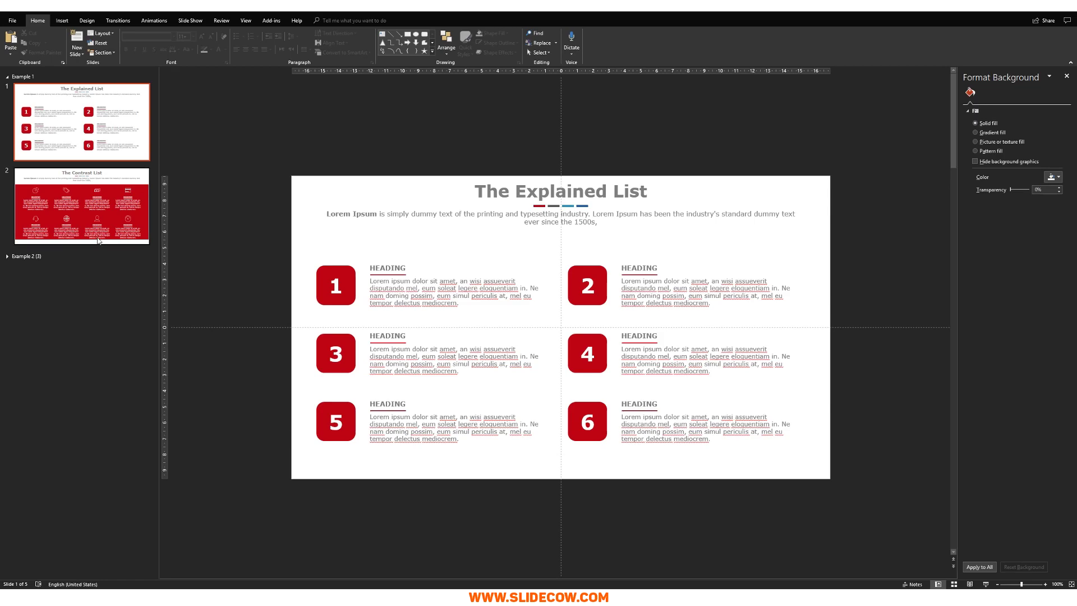
Step: On the Contrast List slide, delete the two items in the fourth column while keeping the red background
left_click(110, 209)
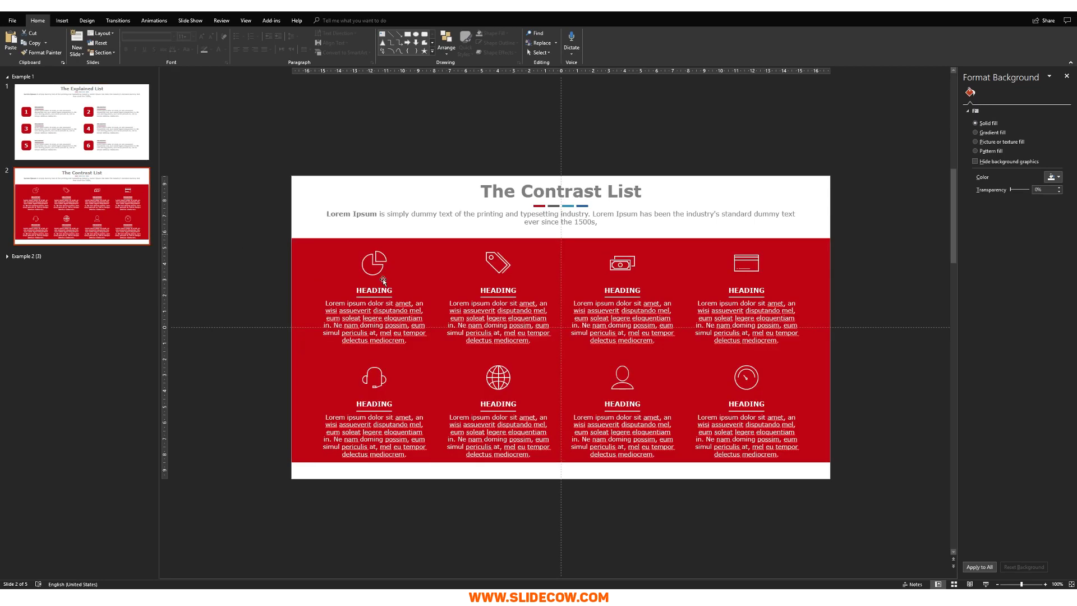
left_click(830, 402)
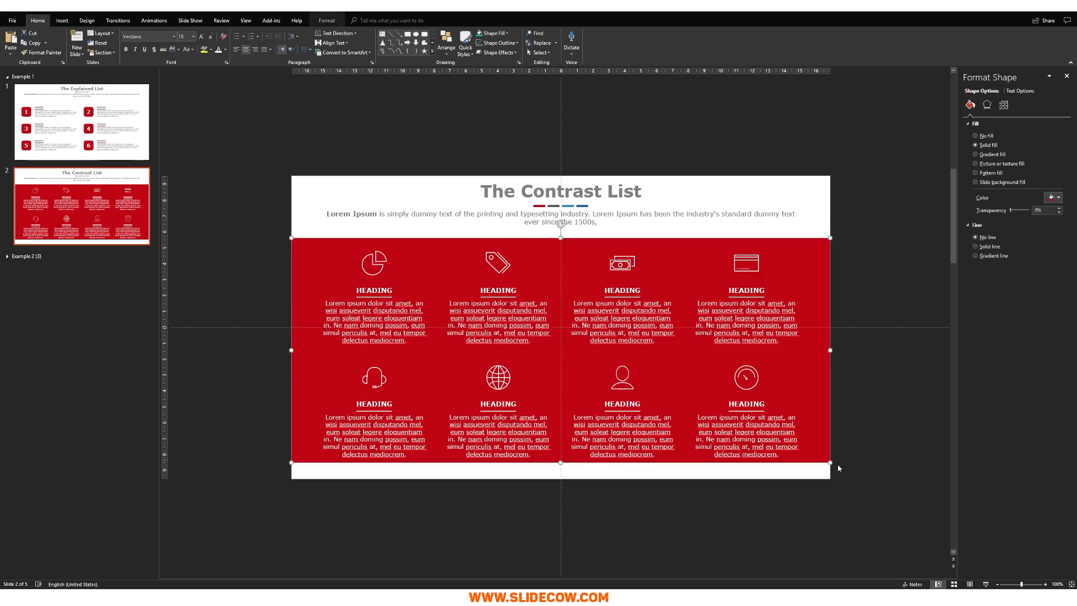
scroll(837, 463, "up", 3)
scroll(679, 370, "down", 3)
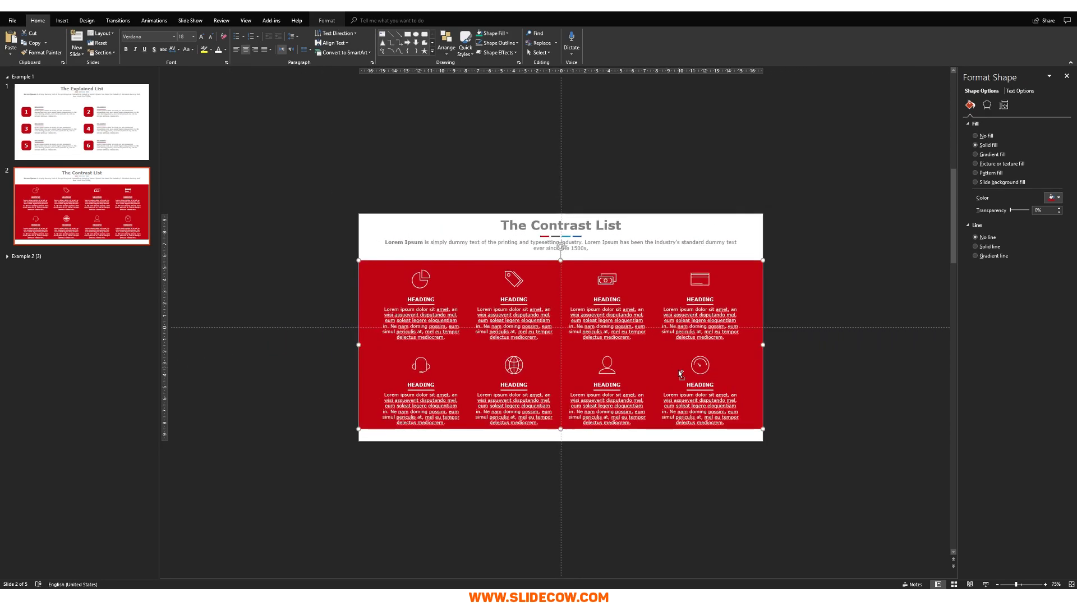
scroll(679, 389, "up", 3)
scroll(658, 499, "down", 2)
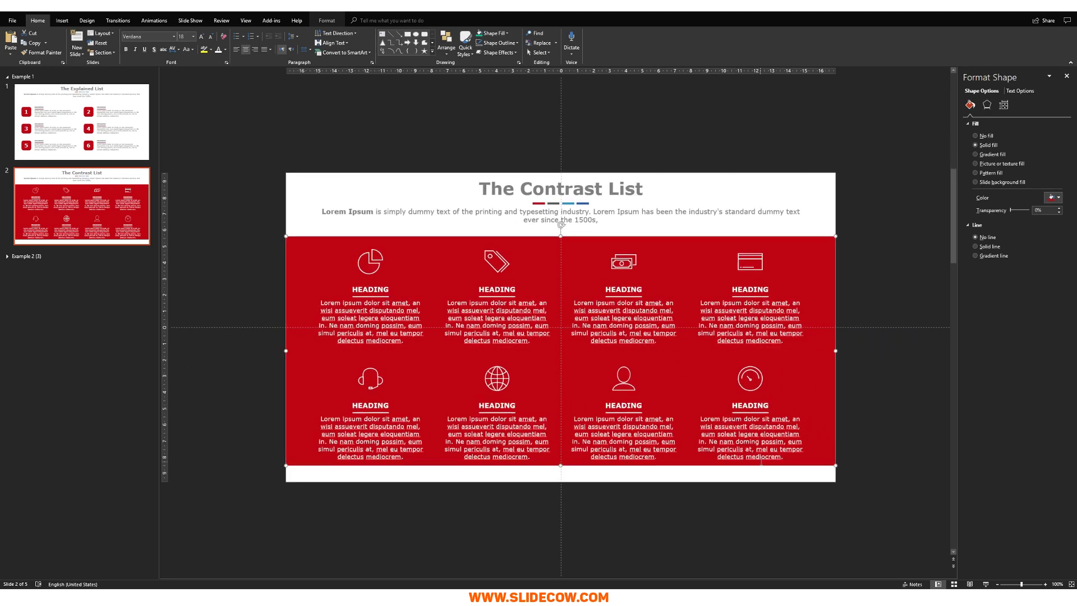
left_click(875, 258)
left_click(752, 266)
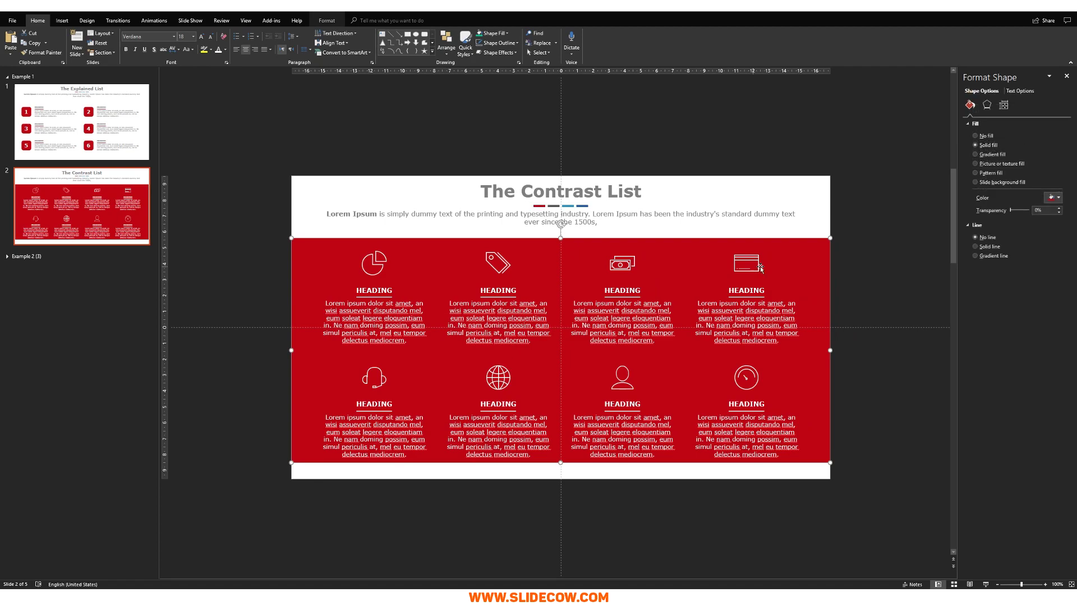
left_click_drag(858, 212, 687, 520)
key("Delete")
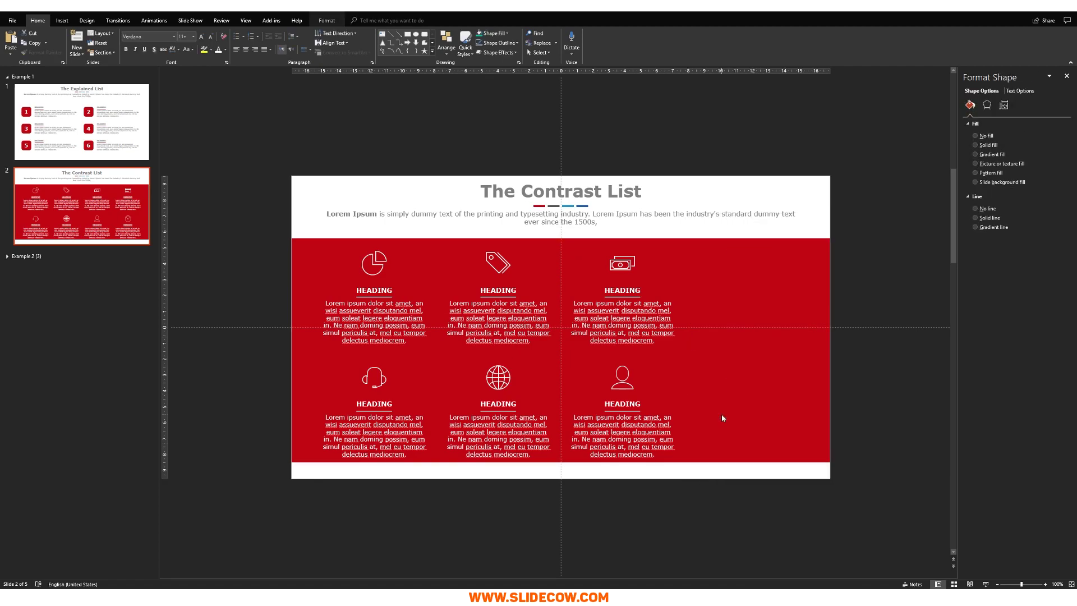
Step: Group the six remaining Contrast List items, centre the group horizontally with Align Center and nudge it up within the red band
left_click_drag(861, 238, 270, 494)
key("ctrl+g")
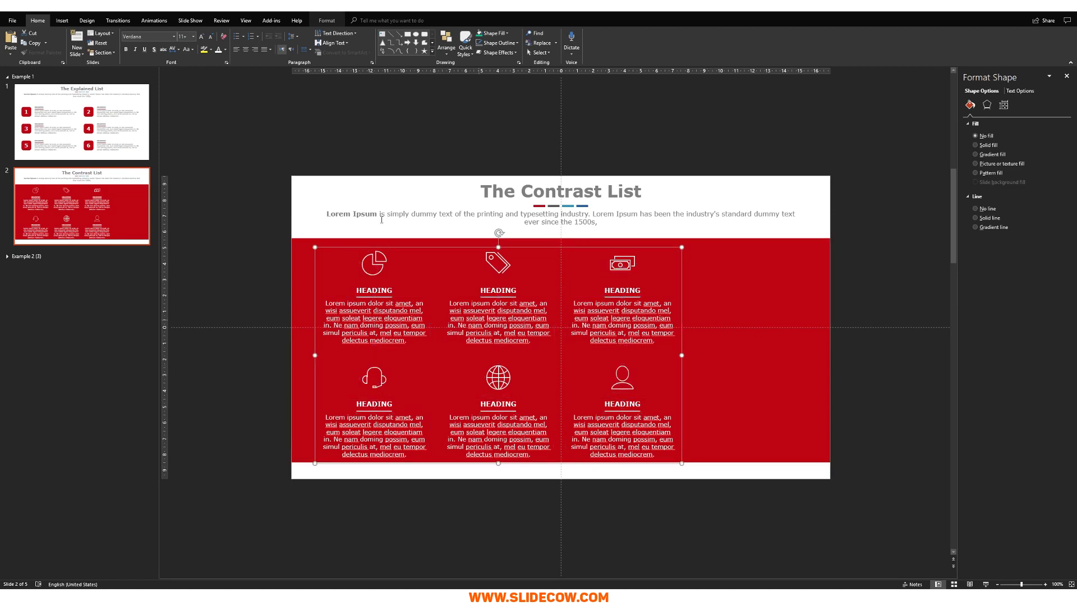
left_click(447, 44)
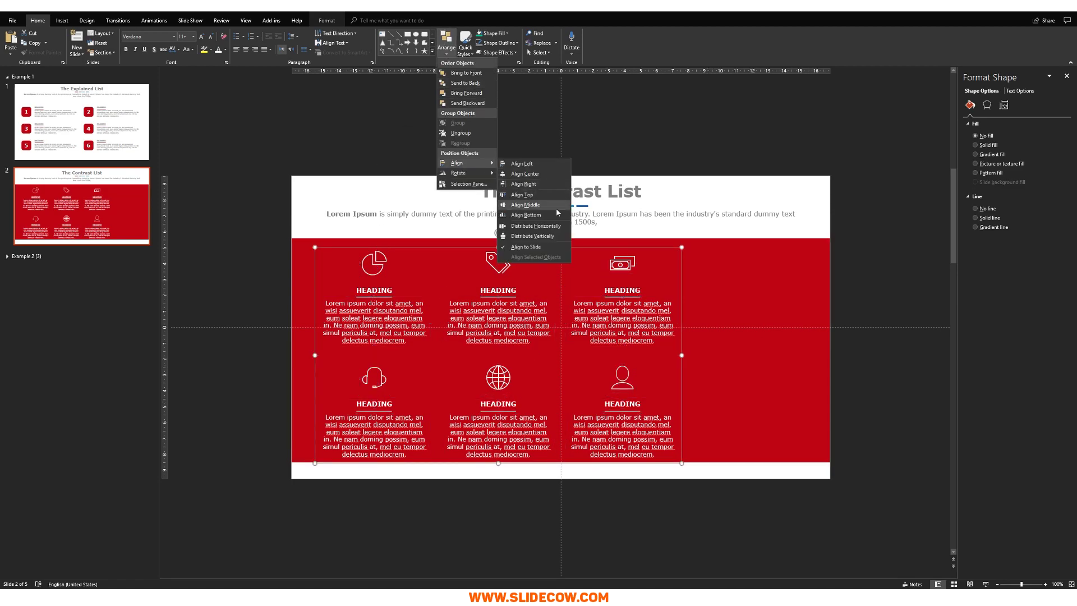
left_click(521, 205)
left_click(447, 43)
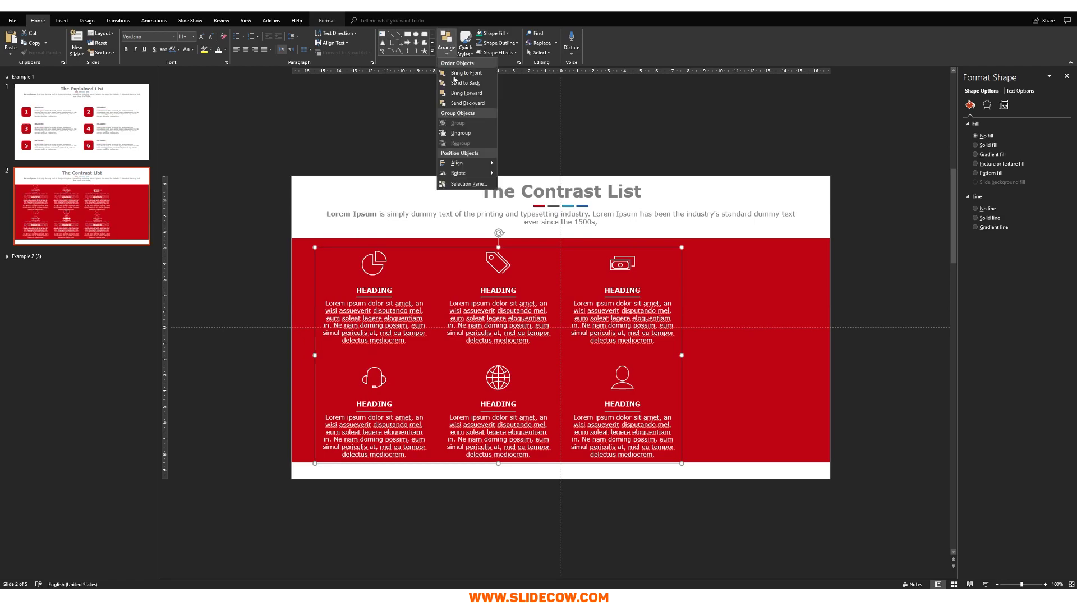
mouse_move(466, 161)
left_click(522, 177)
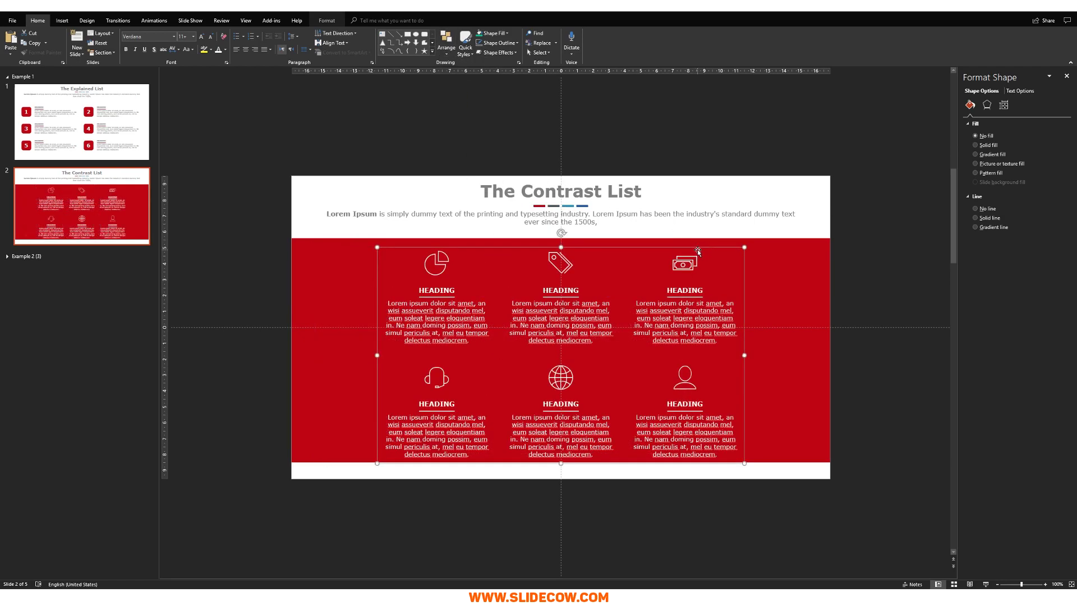
key("Up")
key("Up")
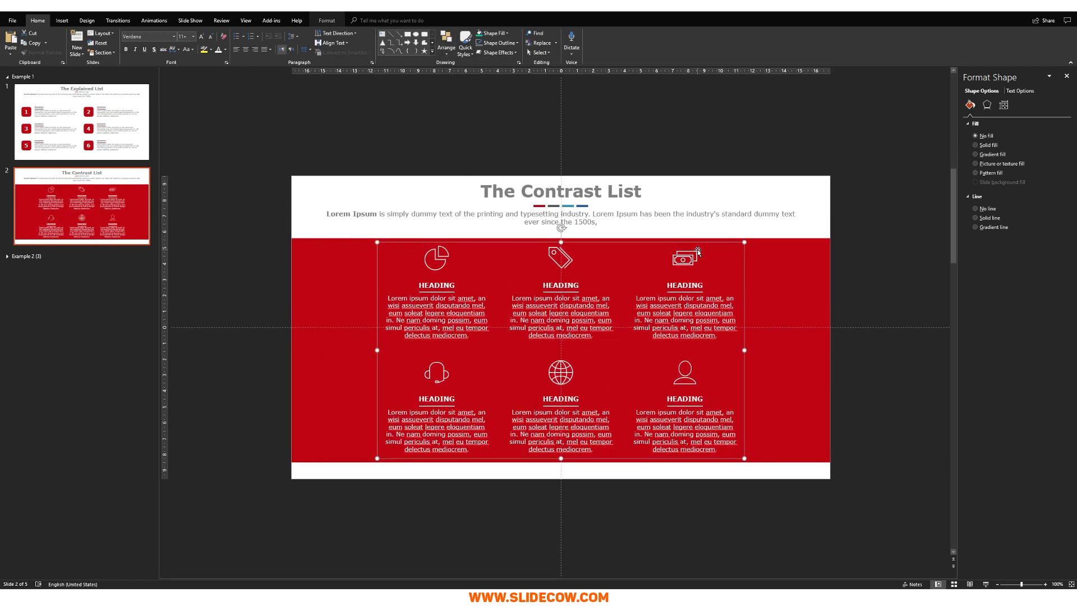
key("Escape")
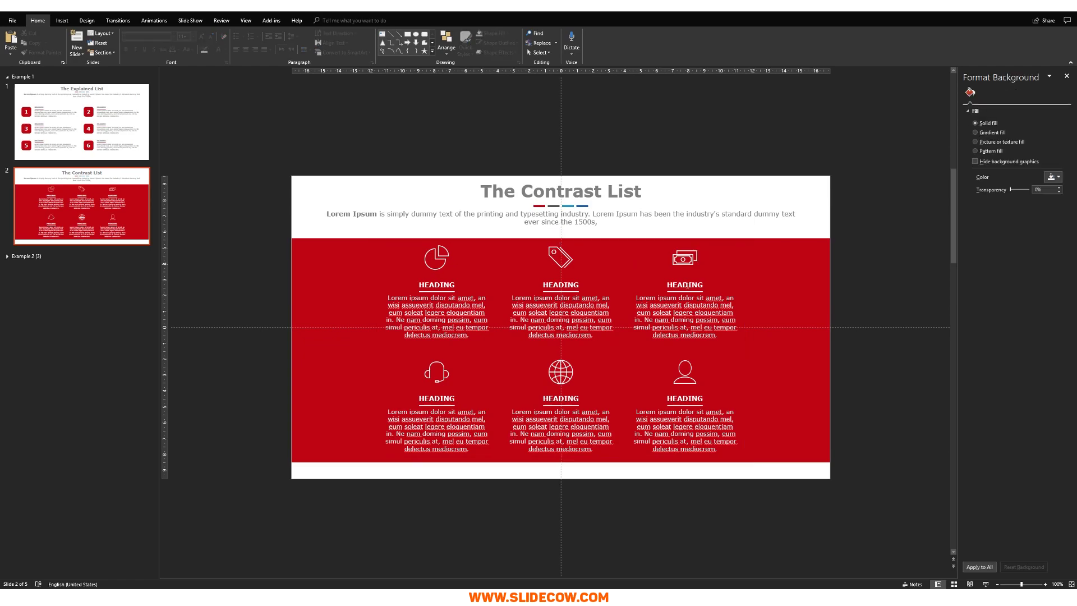
scroll(709, 311, "down", 5)
scroll(709, 312, "up", 5)
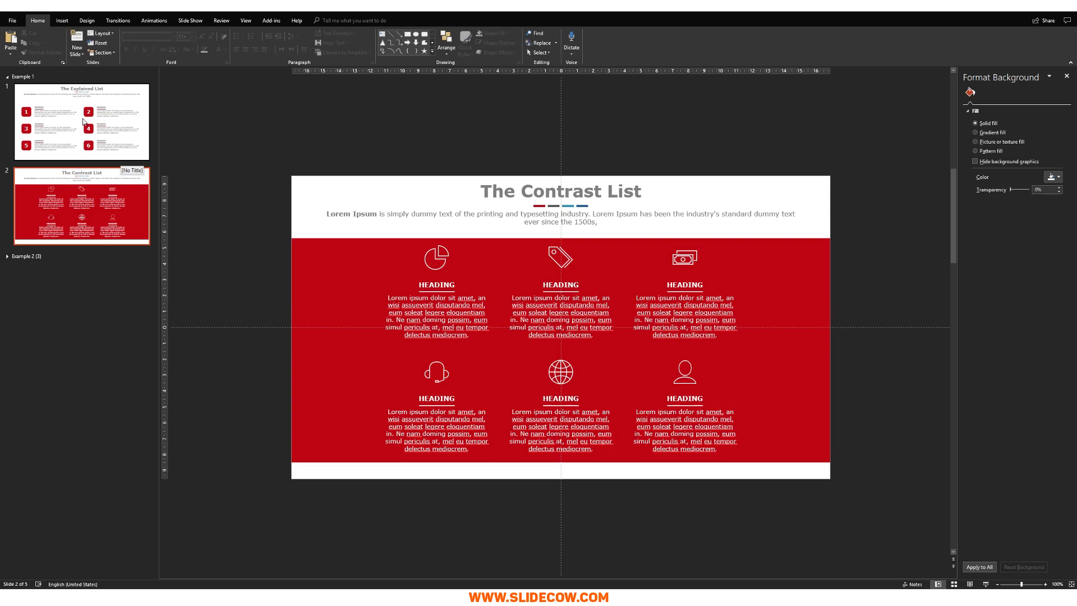
left_click(103, 196)
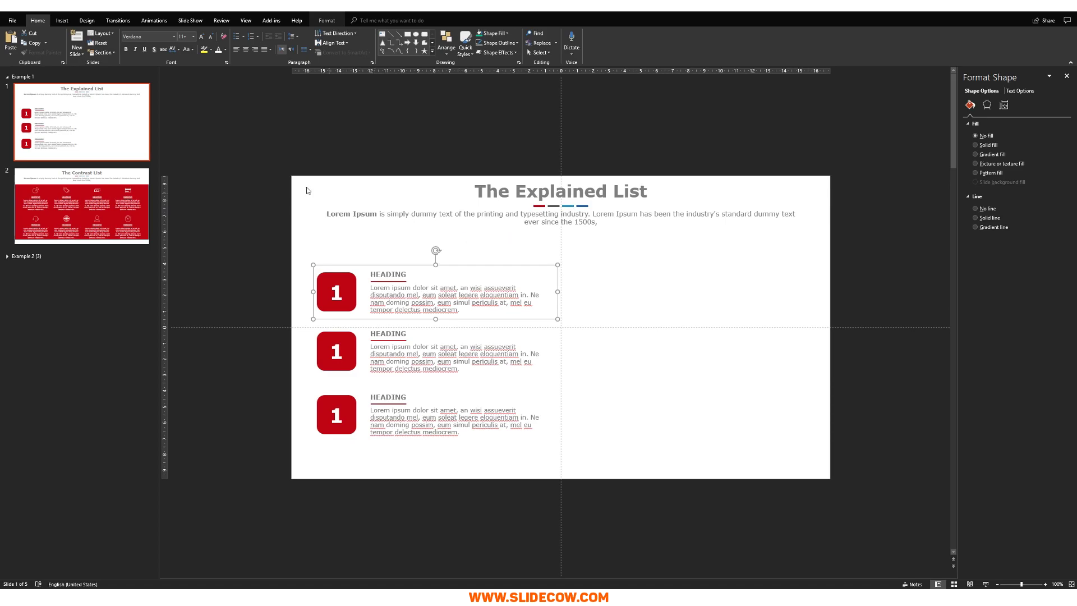
Step: Set the maximum number of undos to 150 in the advanced editing options and apply the setting
left_click(14, 21)
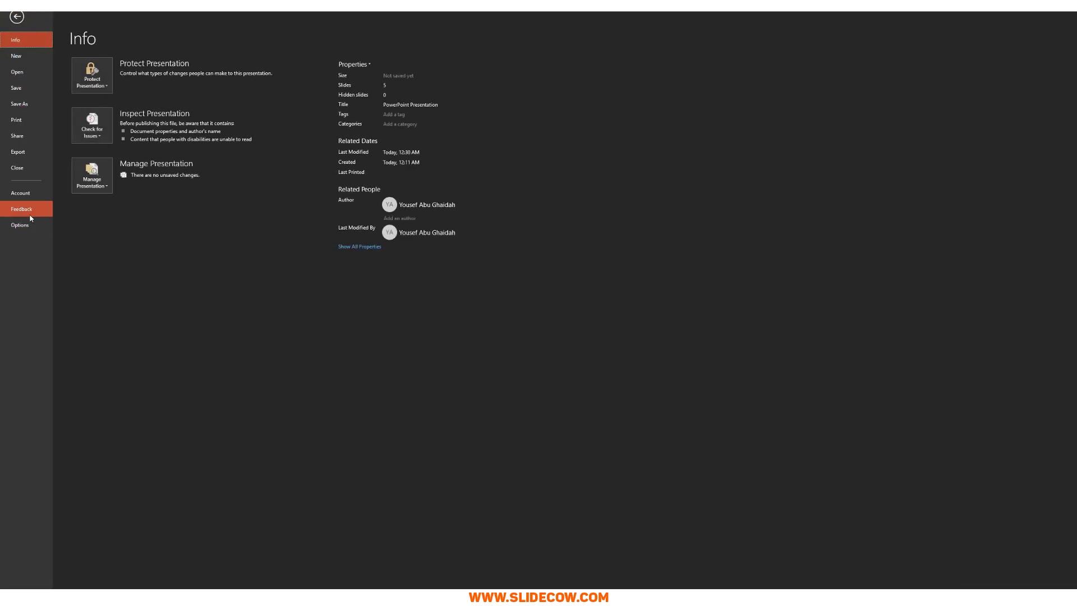
left_click(20, 225)
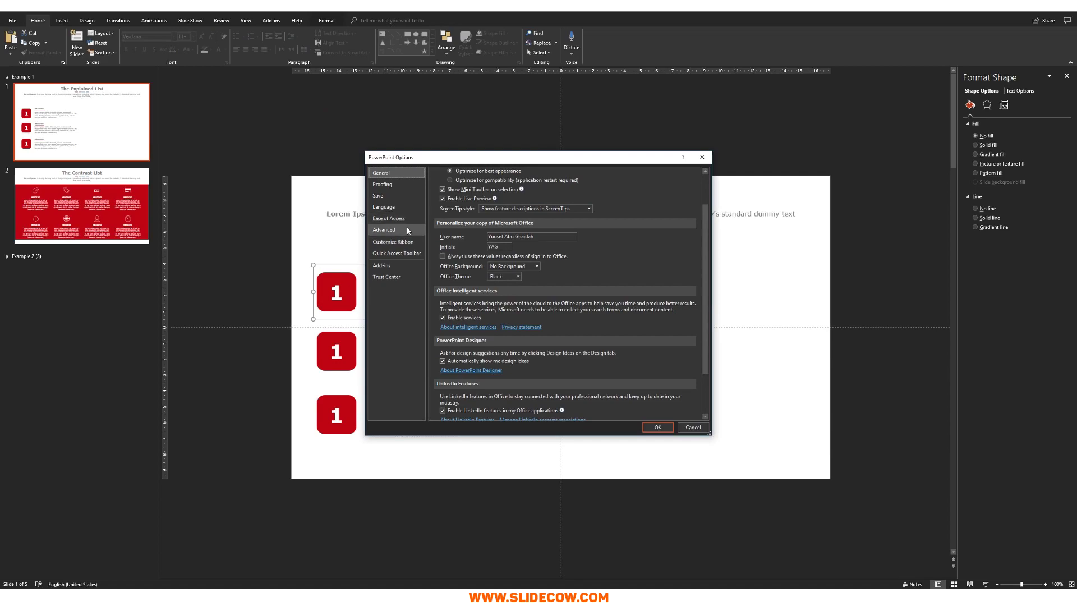
left_click(413, 230)
left_click(522, 245)
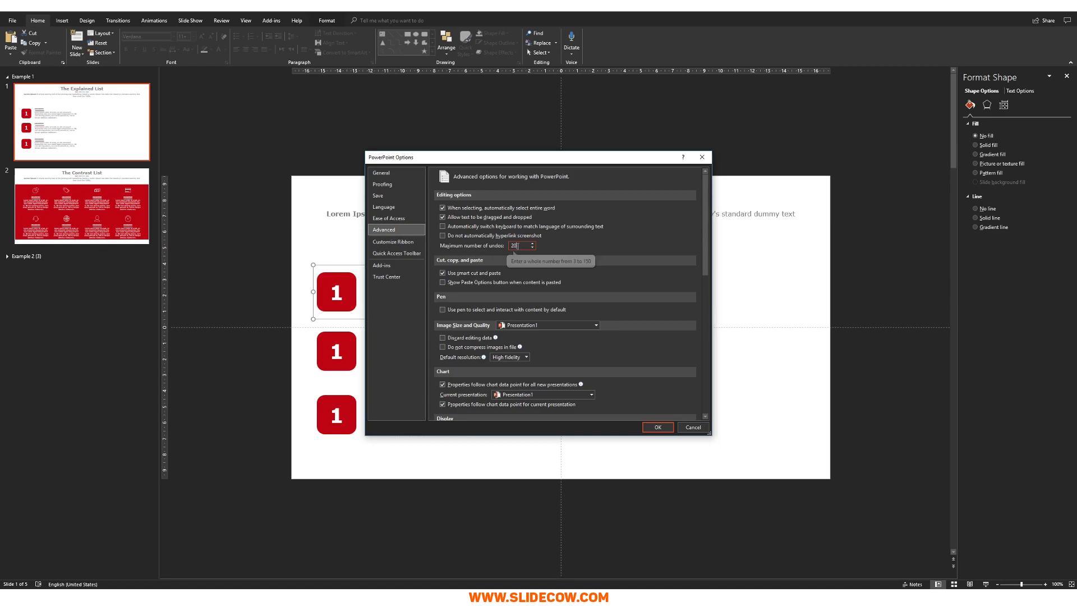
double_click(517, 246)
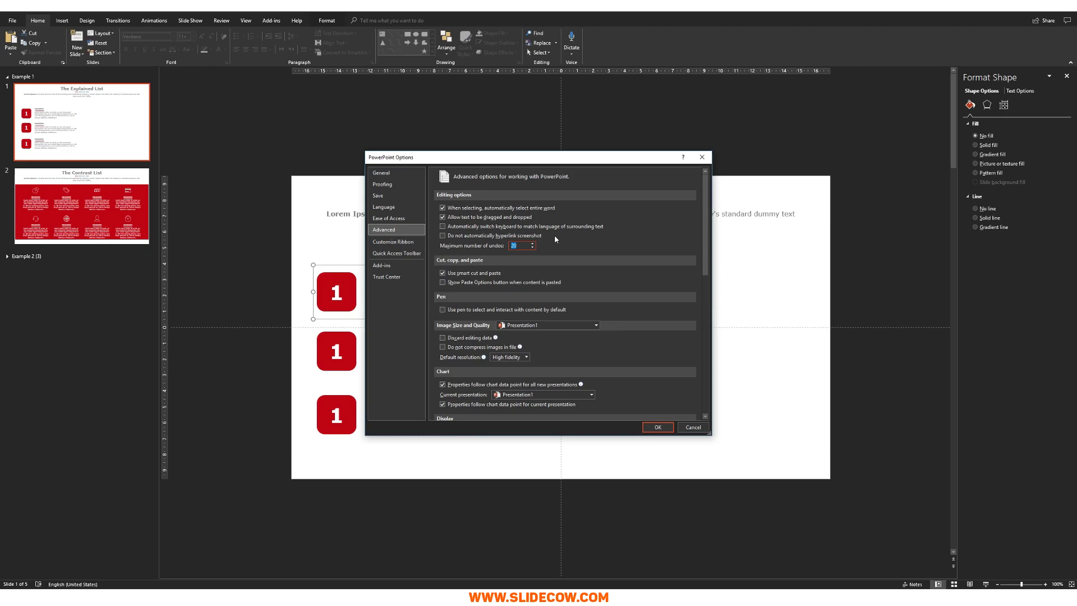
type("150")
key("Return")
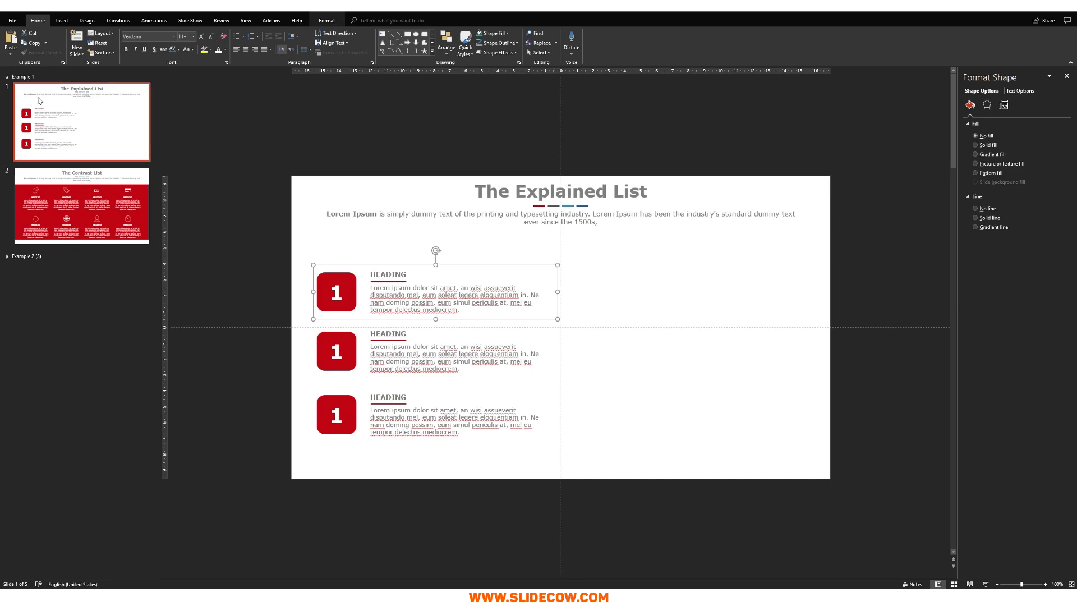
Step: Delete the Example 1 section with both its slides and the Column List slide of the Example 2 section
left_click(9, 257)
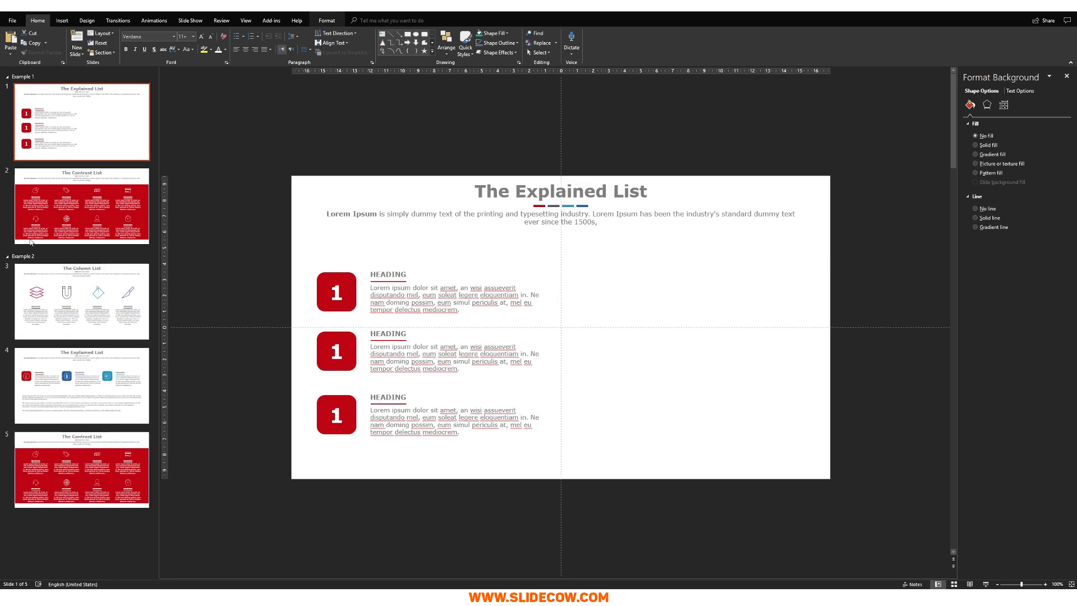
left_click(93, 225)
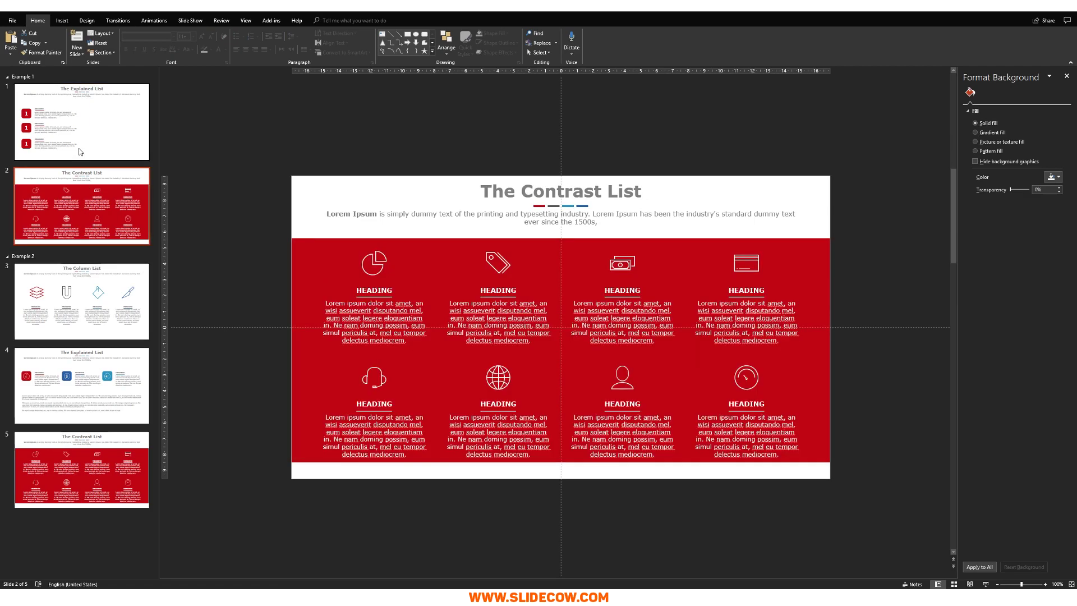
left_click(88, 123, "shift")
key("Delete")
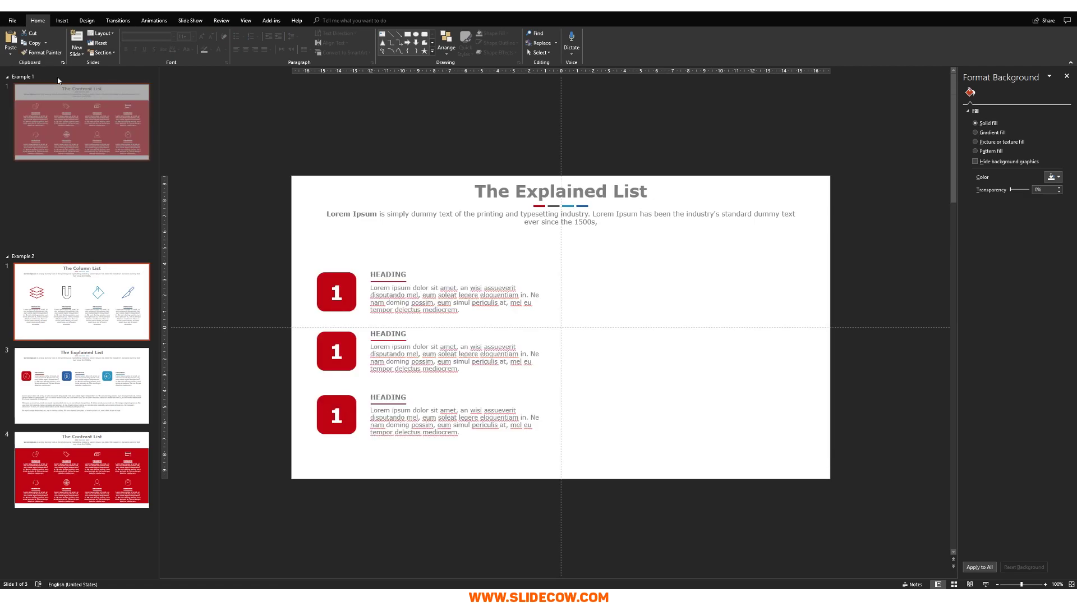
left_click(33, 80)
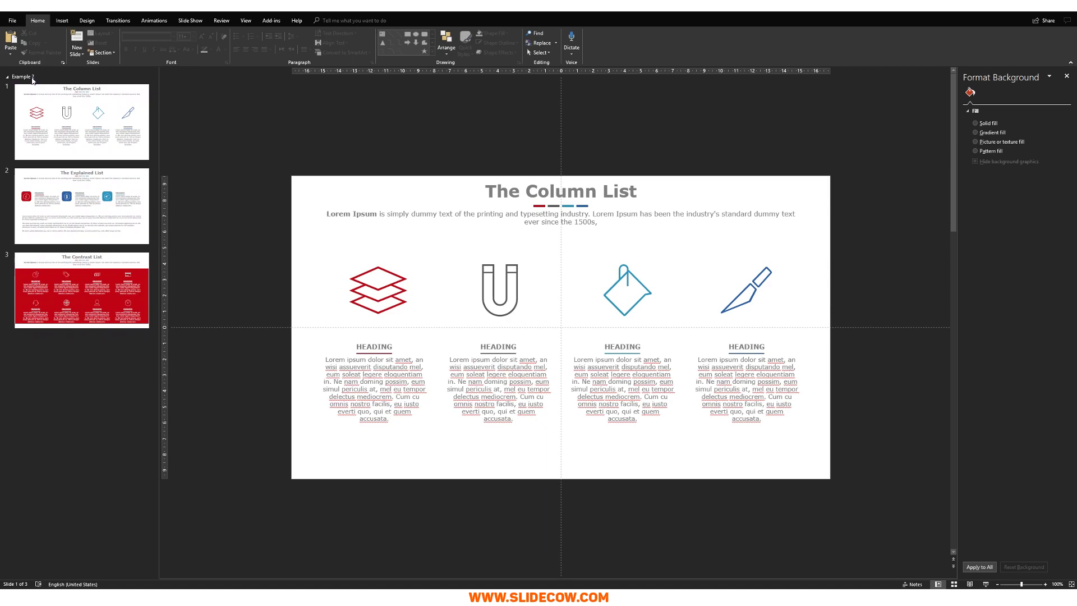
left_click(110, 153)
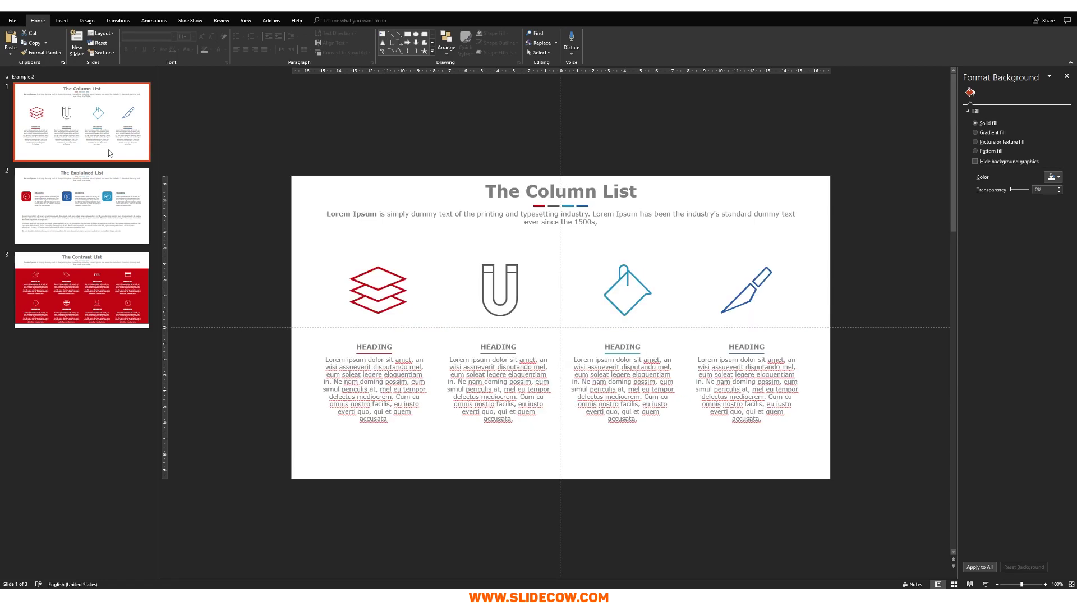
key("Delete")
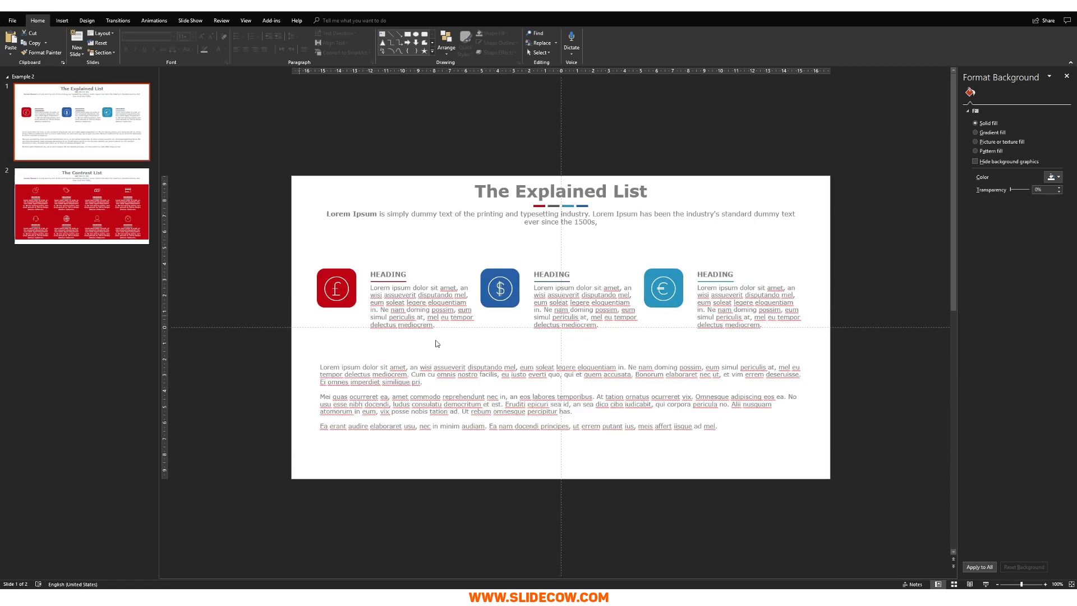
Step: Delete the body paragraphs and the second and third currency items from the Explained List slide
left_click(490, 392)
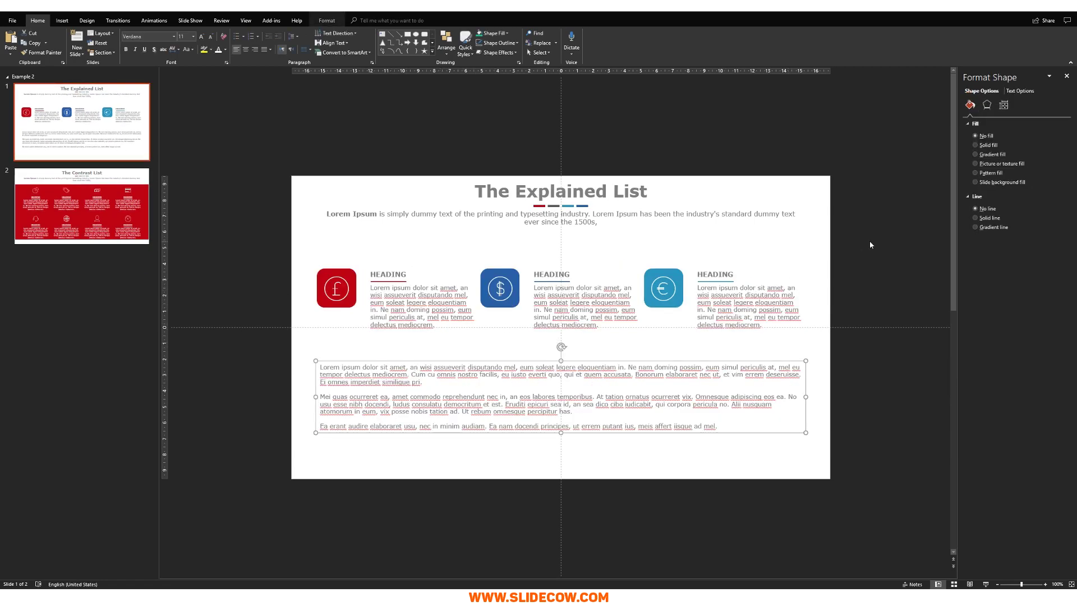
left_click_drag(869, 244, 473, 364)
key("Delete")
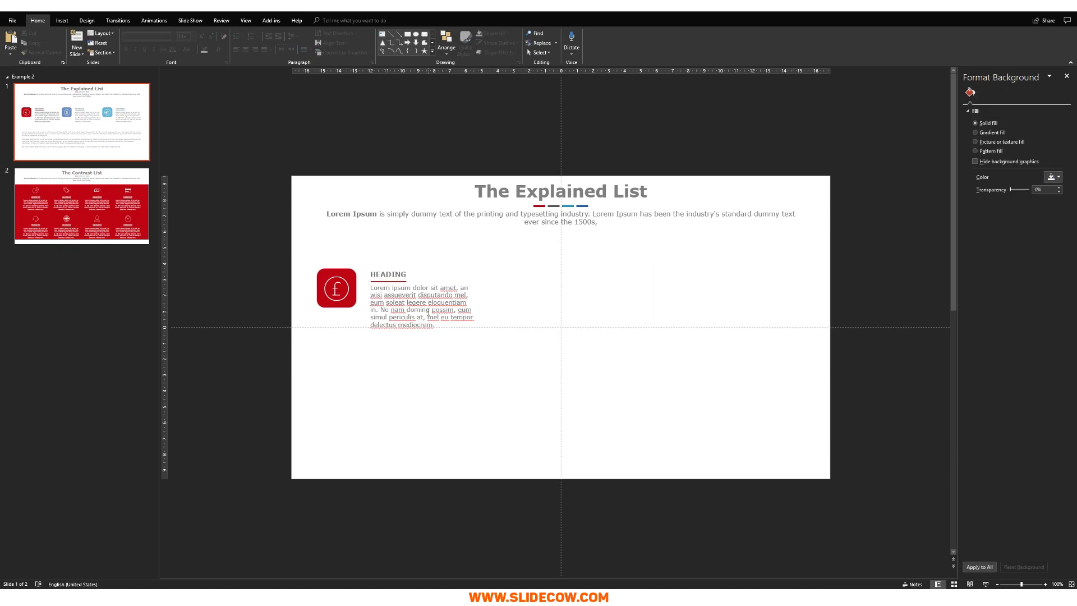
Step: Widen the remaining item's description text box almost to the slide's centre and group it with the heading and underline
left_click(427, 313)
left_click_drag(481, 307, 546, 303)
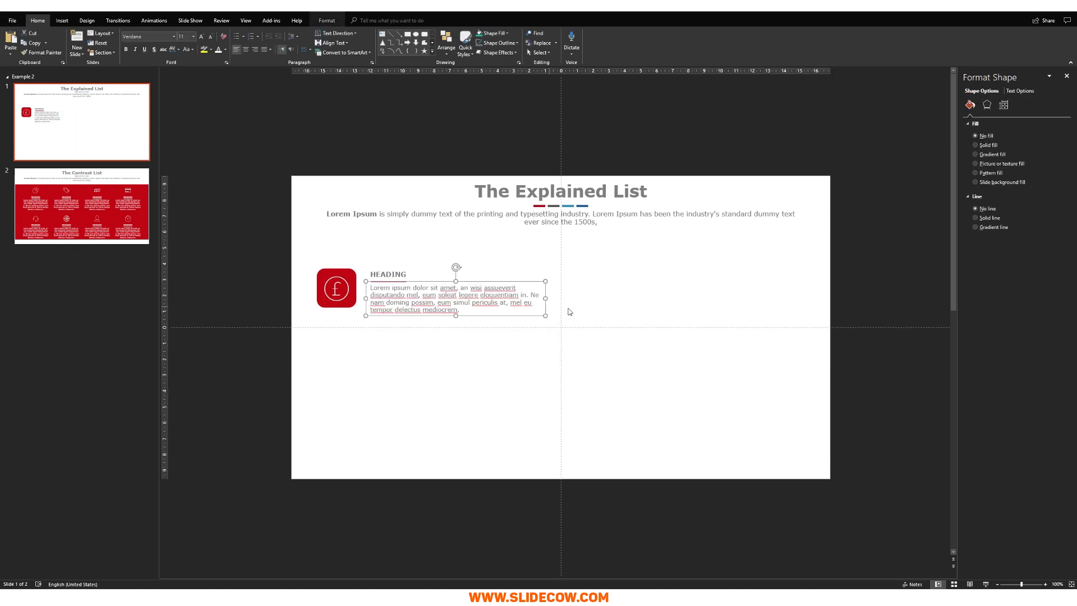
left_click(569, 311)
left_click_drag(586, 257, 351, 368)
key("ctrl+h")
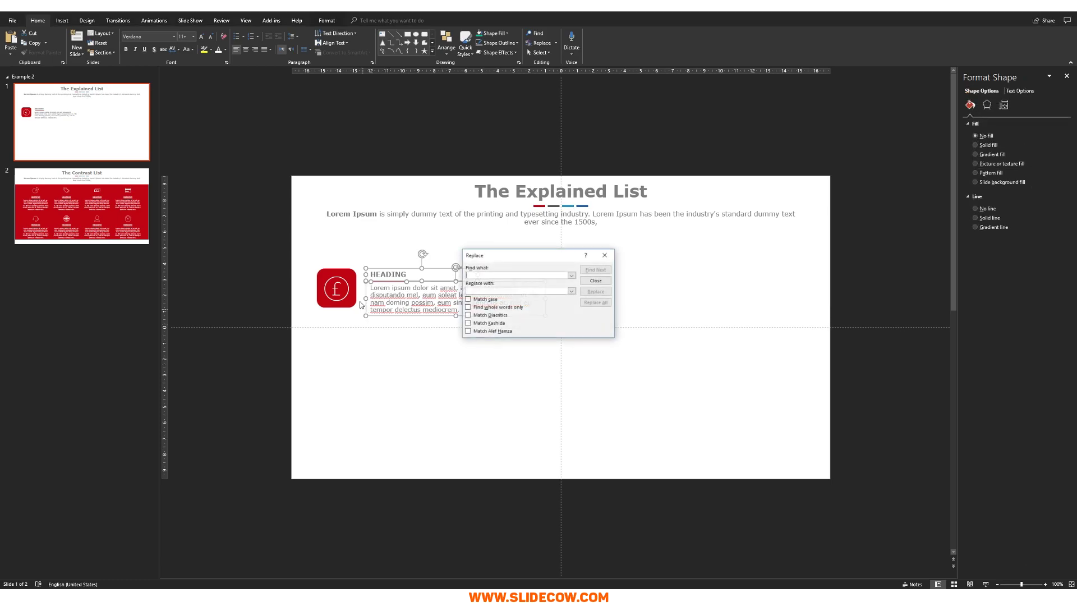
key("Escape")
key("ctrl+g")
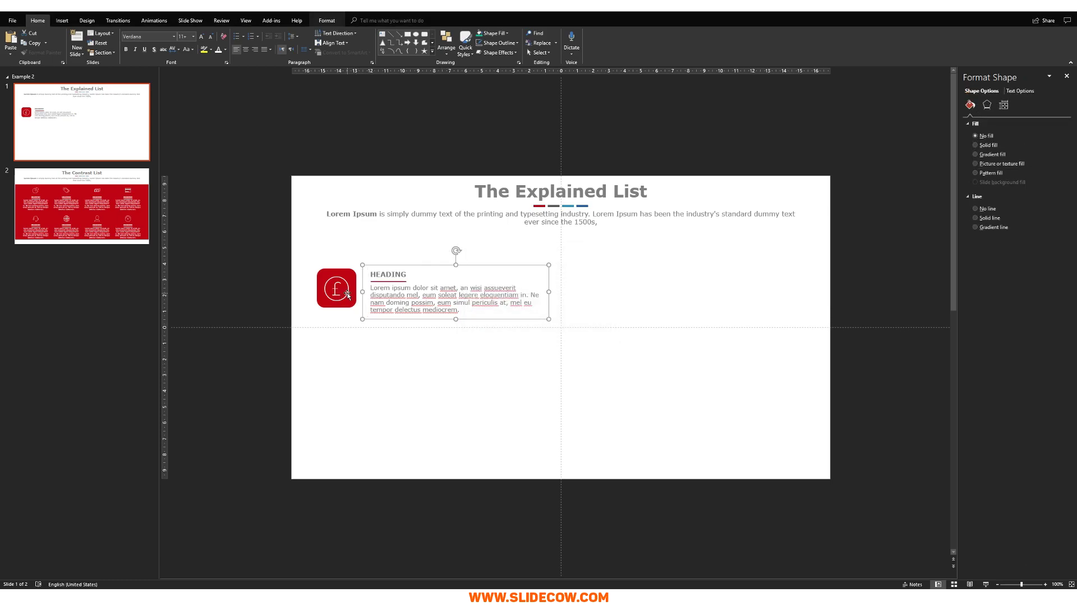
Step: Delete the pound icon from the red square and middle-align the square with the text group
left_click(347, 295)
key("Delete")
left_click_drag(282, 257, 606, 381)
left_click(447, 45)
mouse_move(457, 162)
left_click(522, 204)
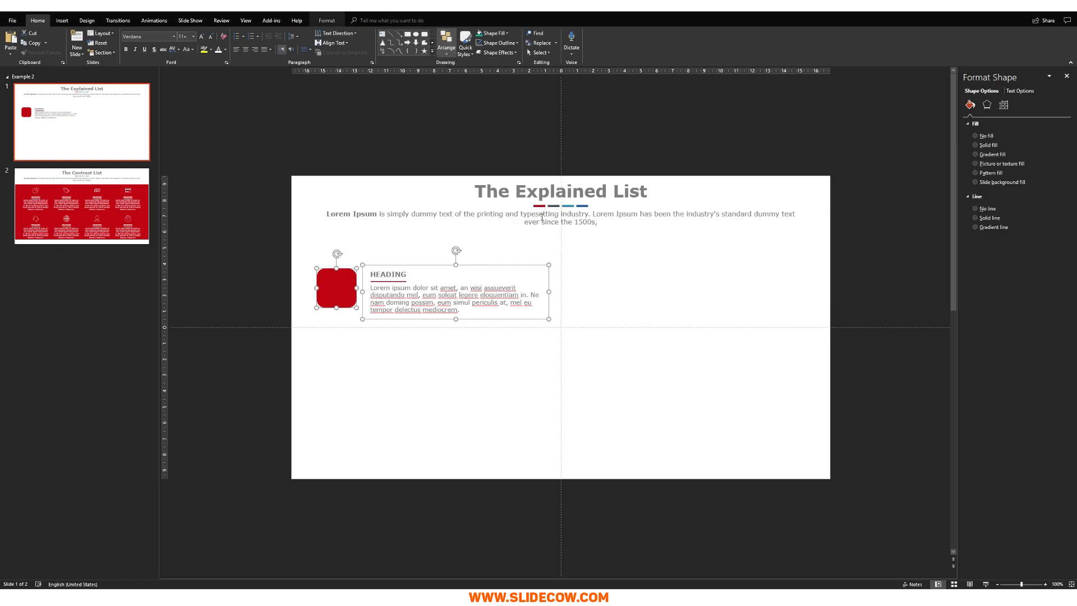
Step: Enter the number 1 in the red square, enlarge it and make it bold
left_click(341, 355)
left_click(340, 298)
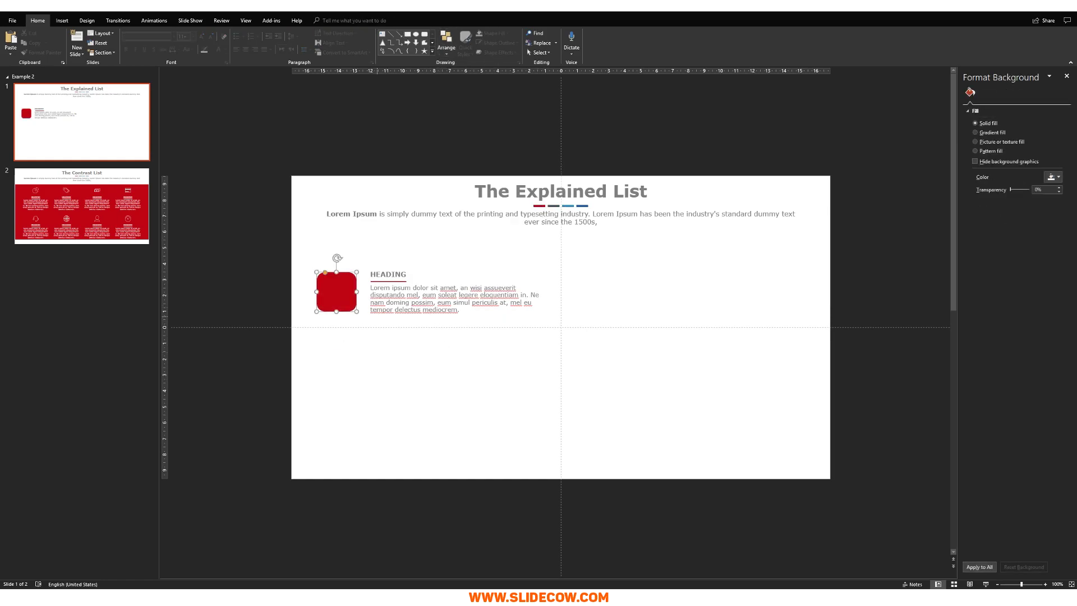
type("1")
key("Escape")
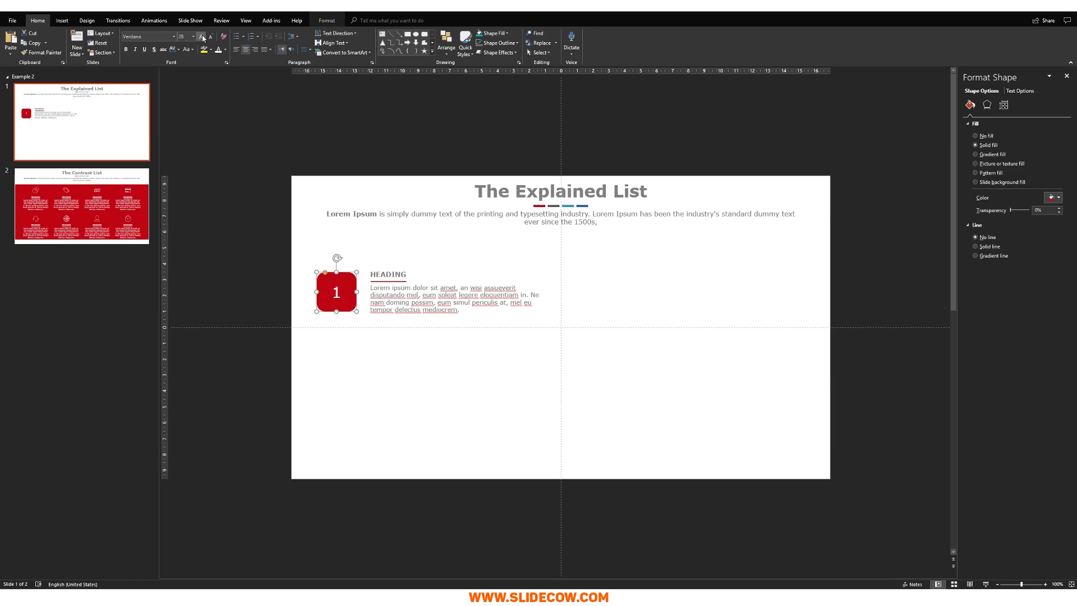
left_click(201, 36)
left_click(202, 36)
key("ctrl+b")
Step: Group the numbered square with its text and place two copies of the group below it
left_click(399, 354)
left_click_drag(224, 219, 566, 362)
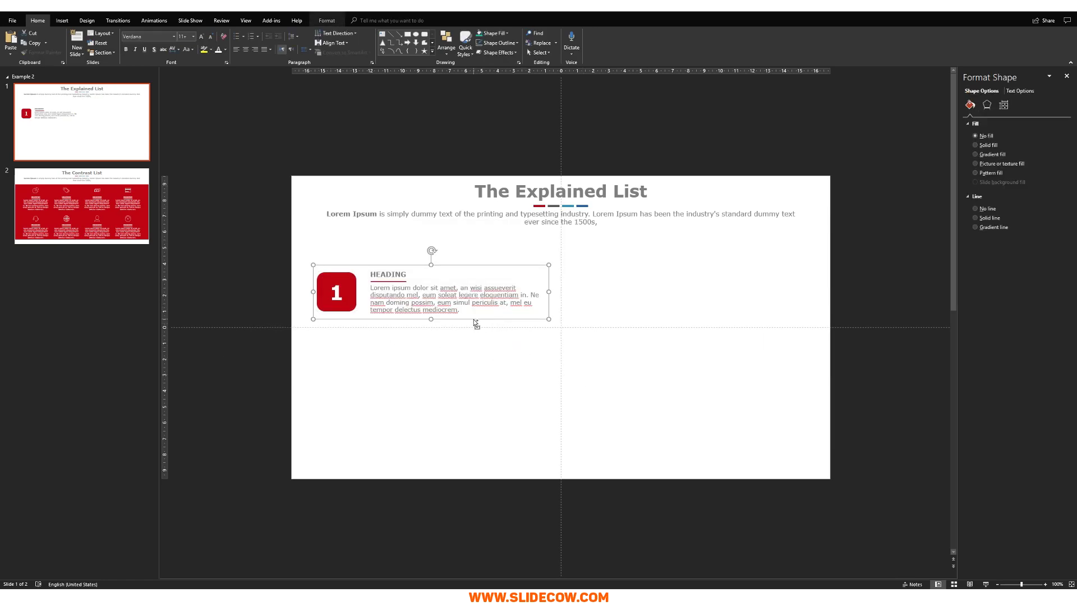
left_click_drag(476, 320, 462, 381)
left_click_drag(461, 381, 450, 448)
Step: Distribute the three stacked items vertically and group them into one column
left_click(225, 251)
left_click_drag(224, 254, 561, 466)
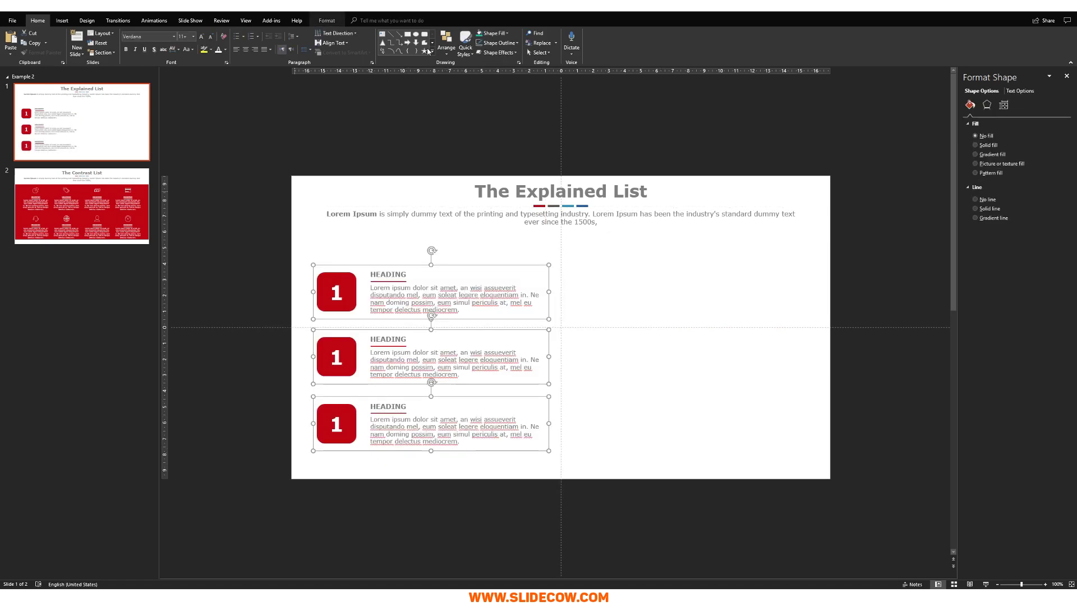
left_click(446, 47)
mouse_move(457, 163)
left_click(532, 236)
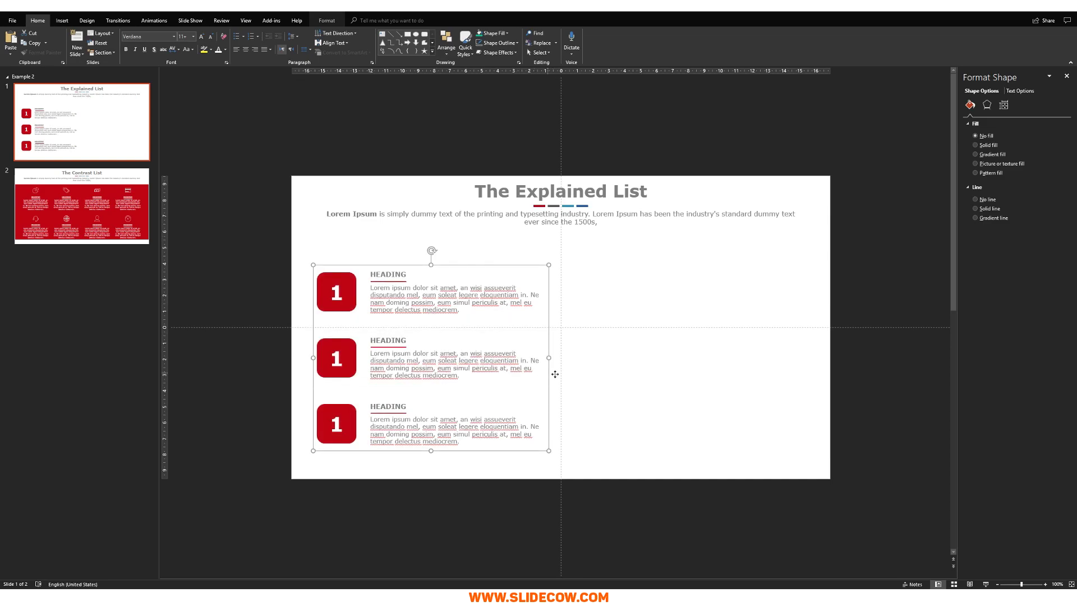
Step: Duplicate the three-item column onto the right half of the slide and group both columns together
left_click_drag(551, 372, 807, 392)
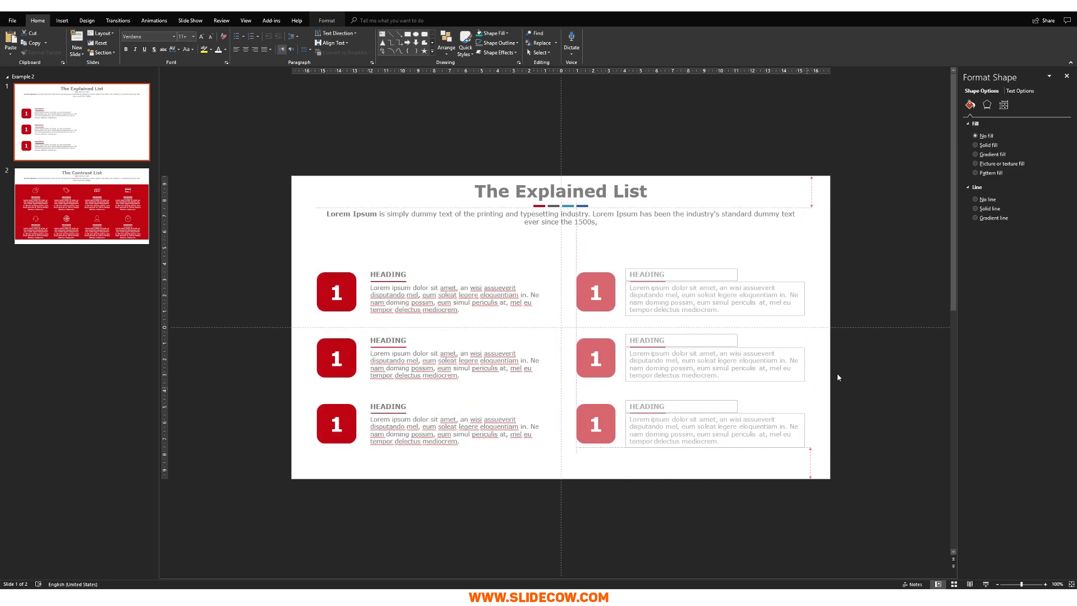
left_click(877, 262)
left_click_drag(878, 234, 267, 516)
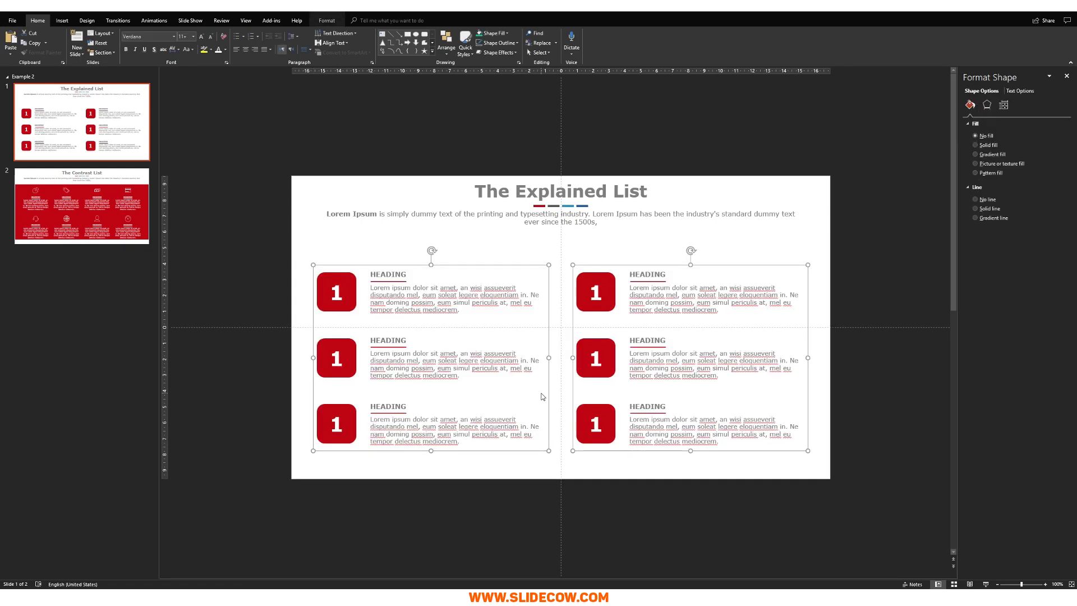
key("ctrl+g")
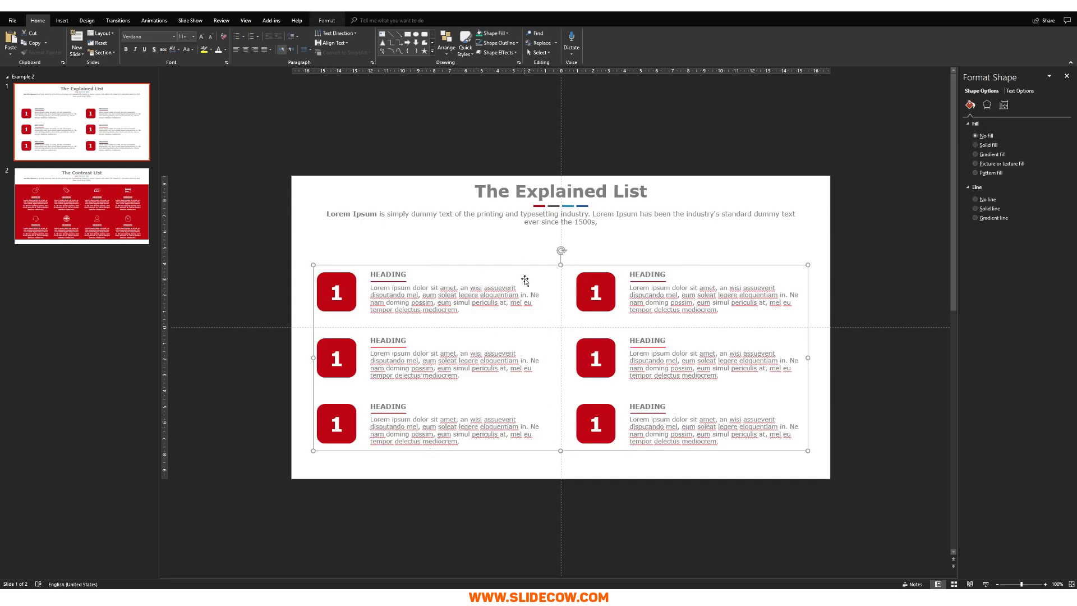
Step: Nudge the grouped six-item list slightly up towards the subtitle
left_click_drag(515, 276, 525, 281)
key("ctrl+Up")
key("ctrl+Up")
key("ctrl+Up")
key("ctrl+Up")
key("ctrl+Up")
key("ctrl+Up")
key("ctrl+Up")
key("ctrl+Up")
key("ctrl+Up")
key("ctrl+Up")
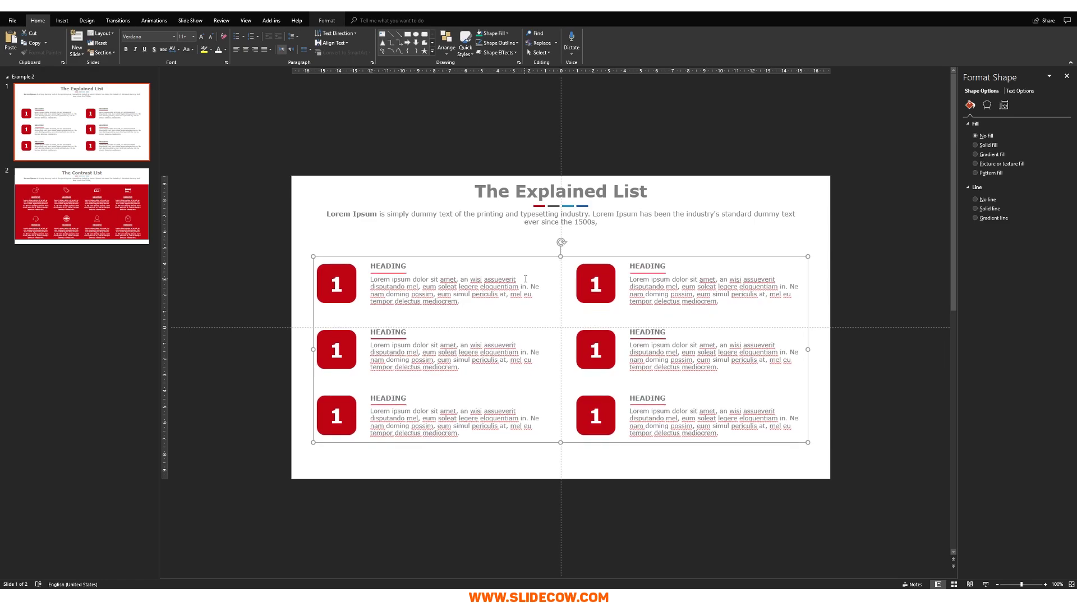
key("Escape")
Step: Renumber the remaining five red squares 2 to 6, row by row from left to right
left_click(601, 284)
key("BackSpace")
type("2")
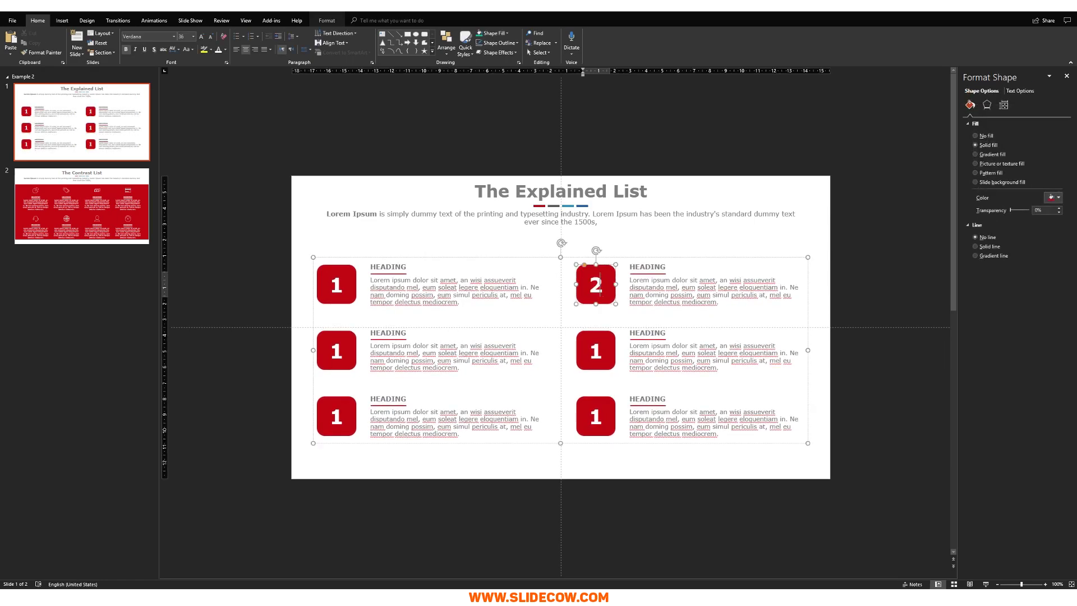
double_click(336, 352)
type("3")
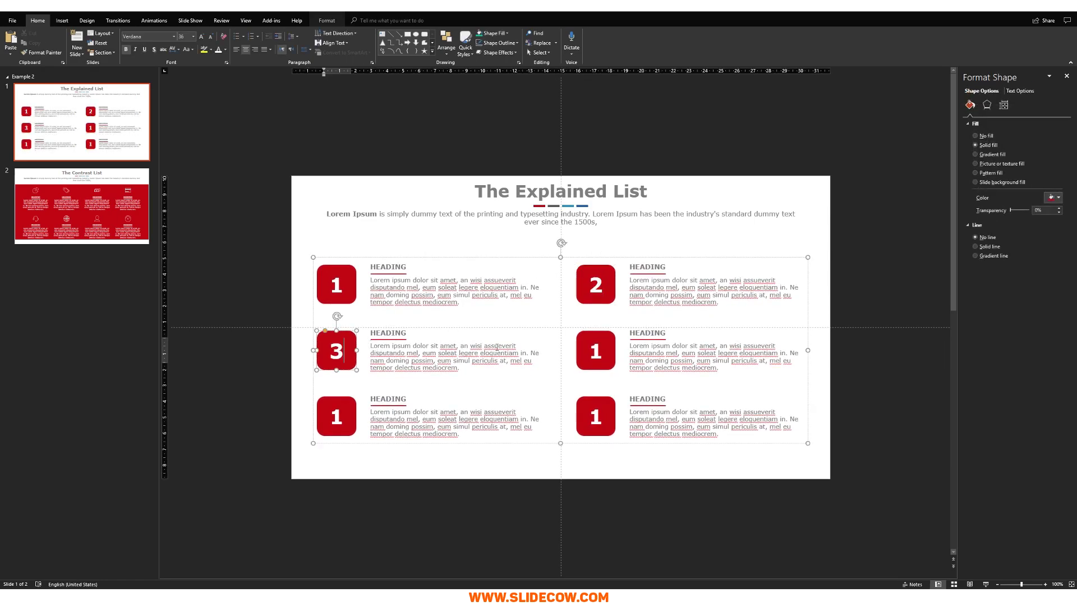
left_click(596, 350)
left_click(597, 349)
key("BackSpace")
type("4")
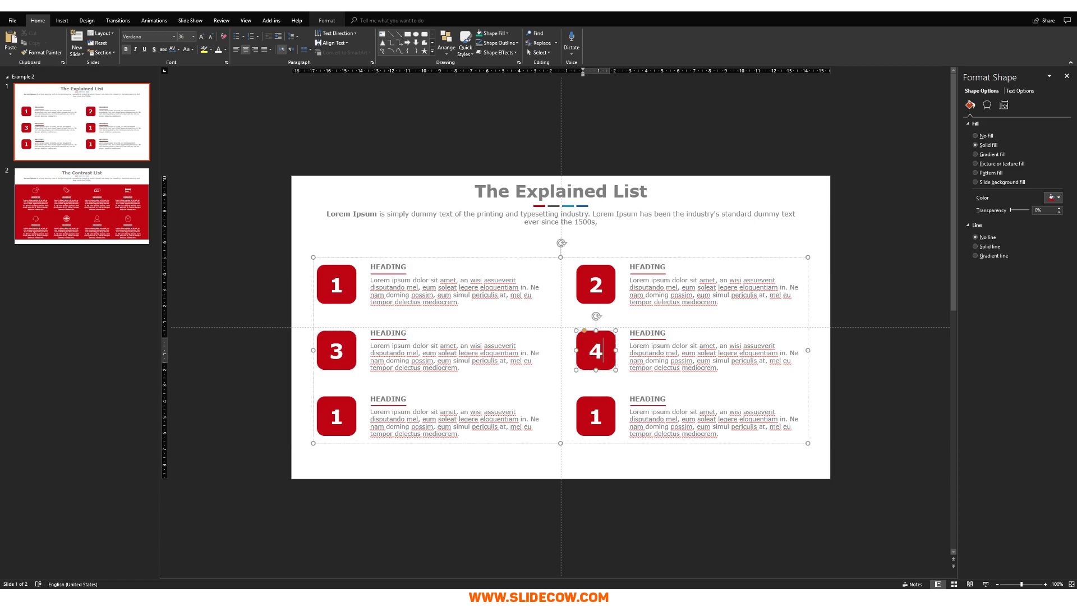
double_click(340, 413)
type("5")
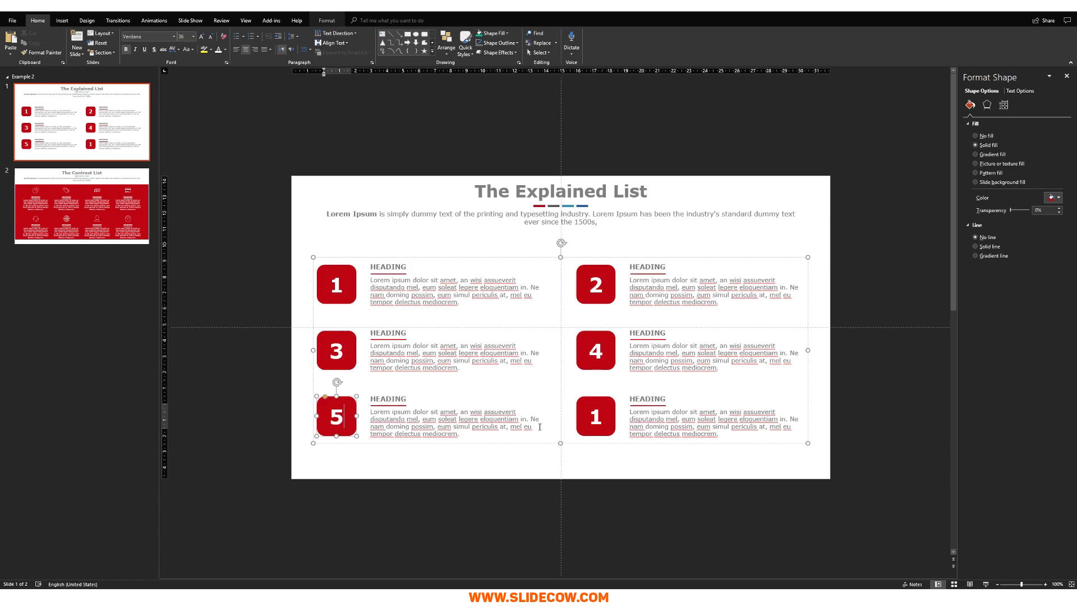
double_click(604, 427)
type("6")
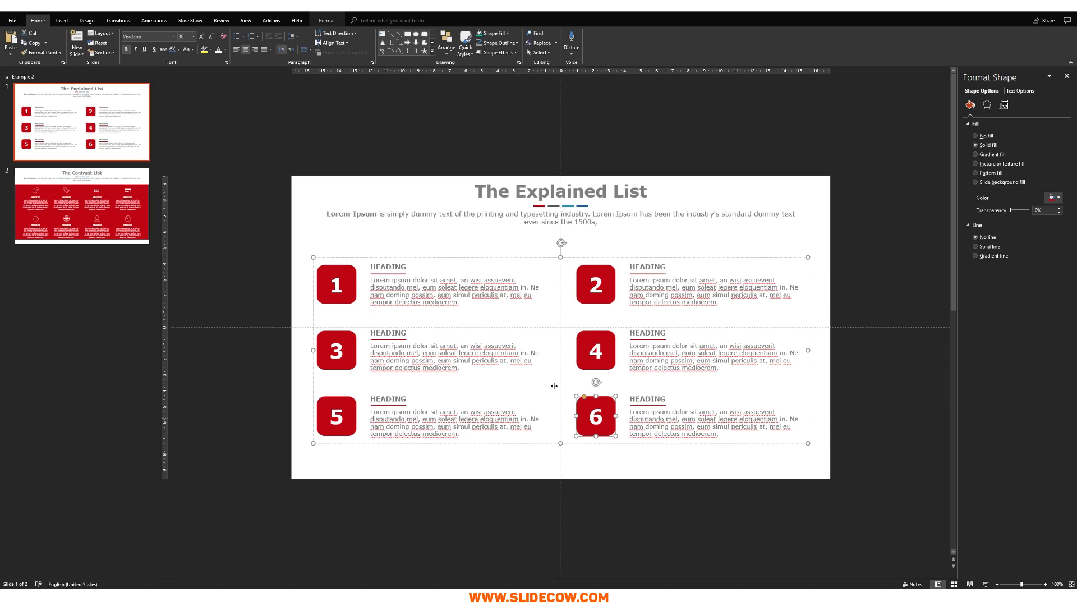
left_click(553, 386)
Step: Ungroup the nested groups of the six numbered items on the Explained List slide
left_click(132, 241)
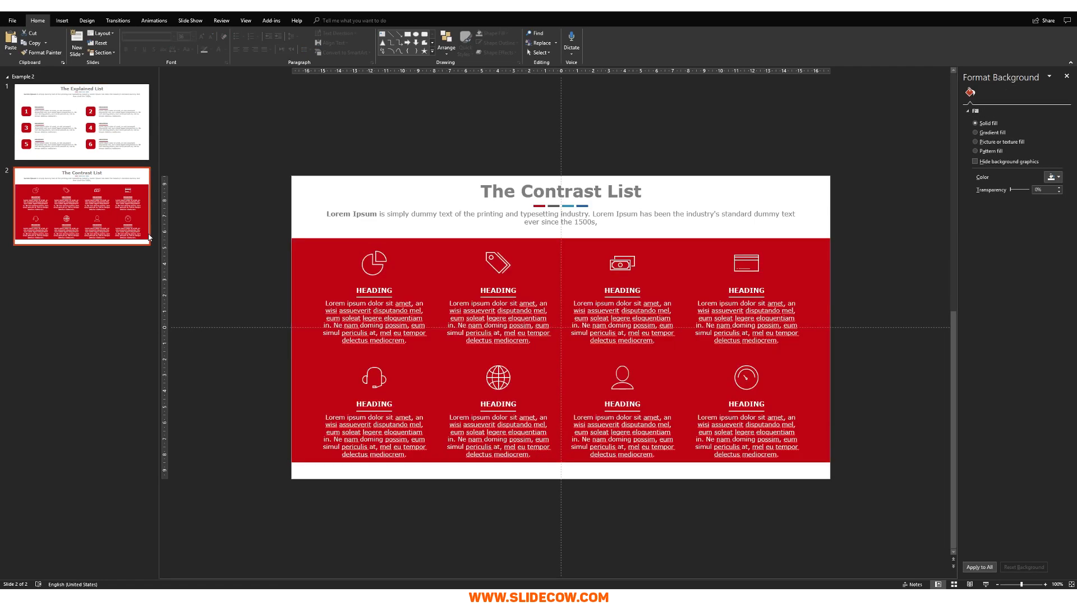
left_click(131, 152)
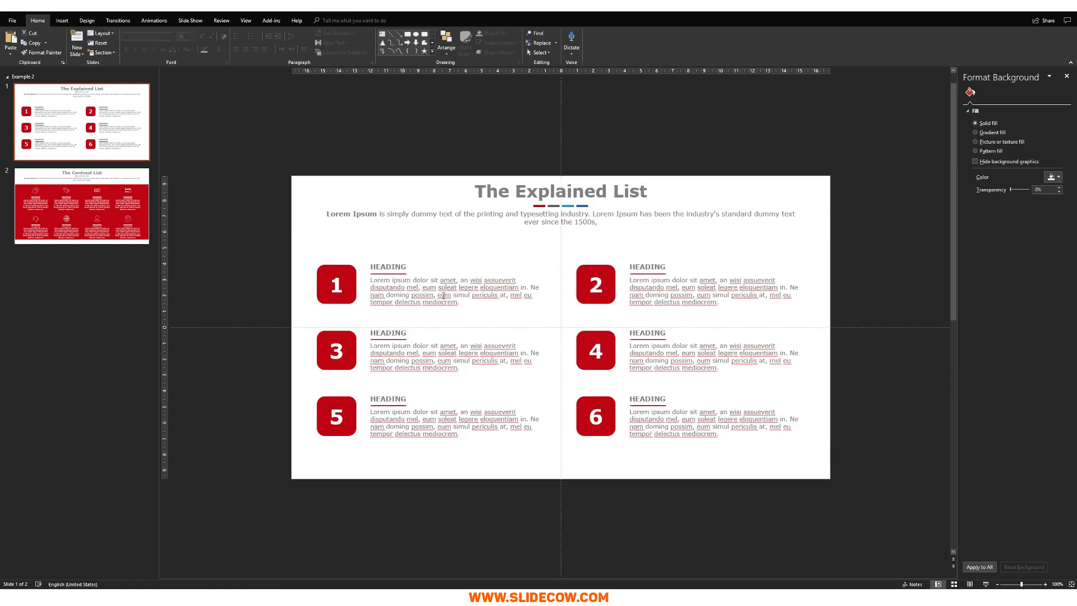
left_click(367, 271)
left_click(365, 284)
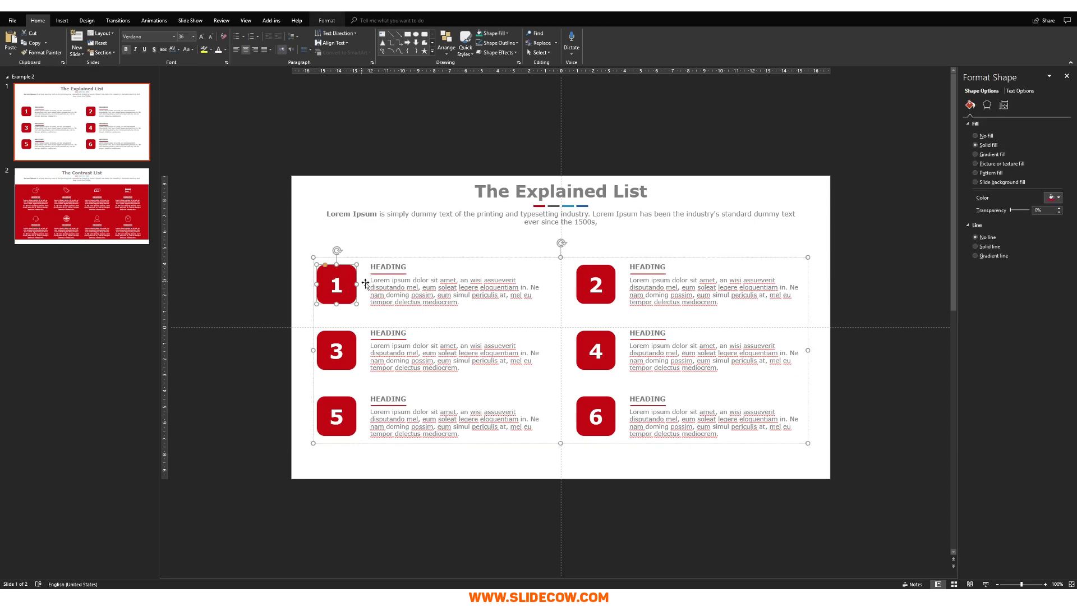
left_click(384, 257)
key("ctrl+shift+g")
key("ctrl+shift+g")
key("ctrl+shift+g")
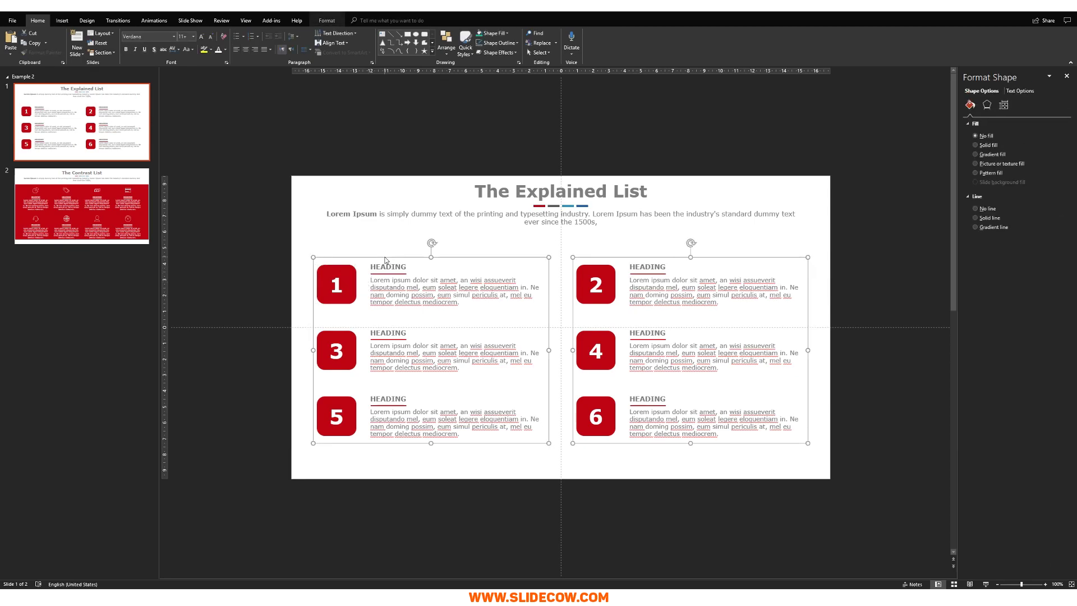
key("Escape")
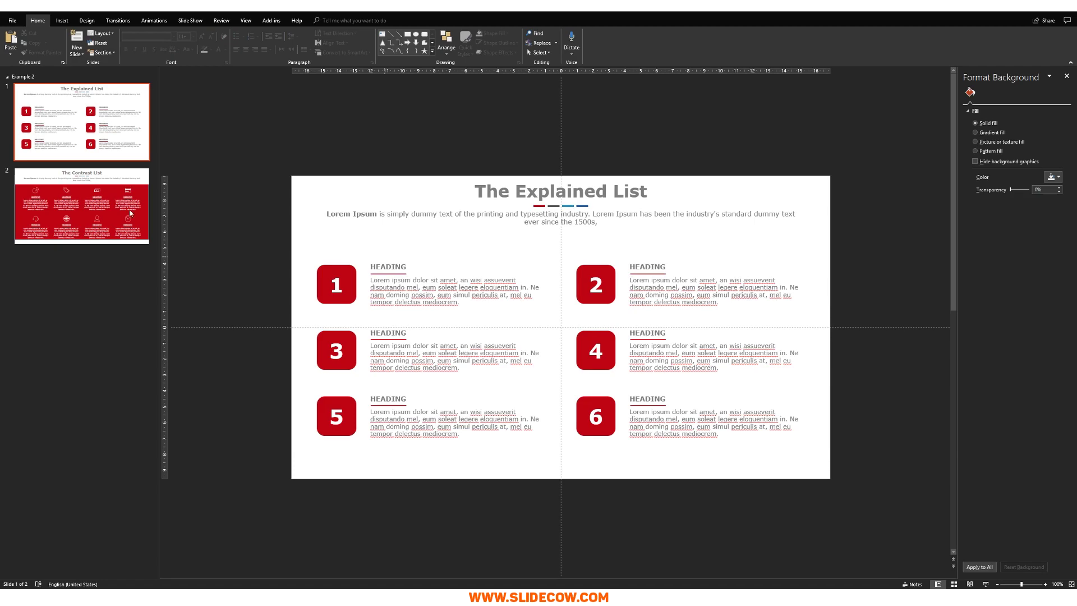
Step: Delete both items in the fourth column of the Contrast List slide
key("Page_Down")
left_click_drag(855, 224, 690, 503)
key("Delete")
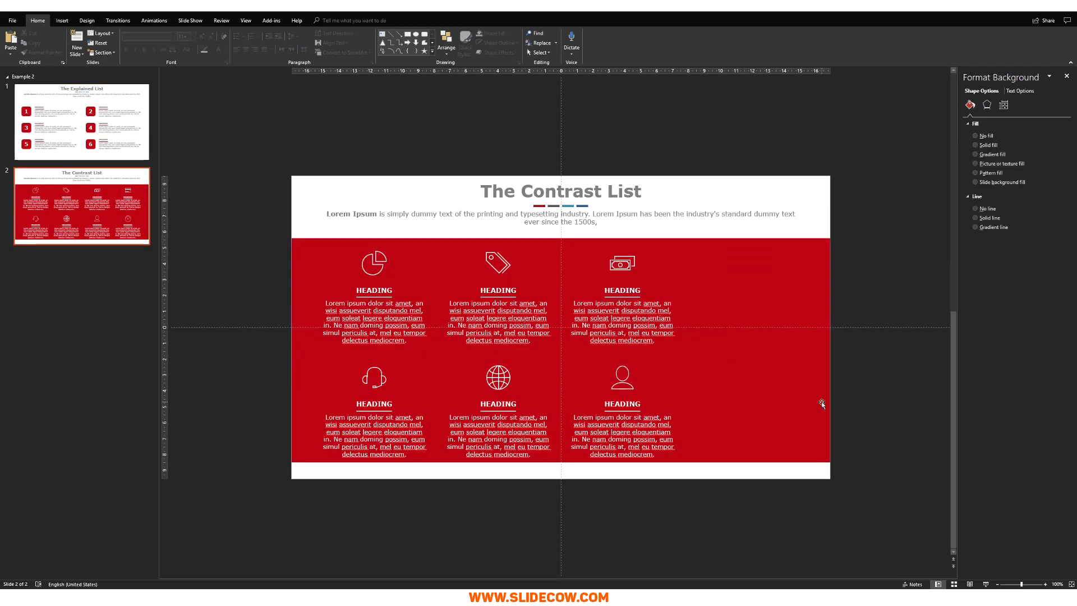
Step: Group the six remaining Contrast List items, leaving the red background out of the group
left_click_drag(878, 230, 255, 482)
key("ctrl+g")
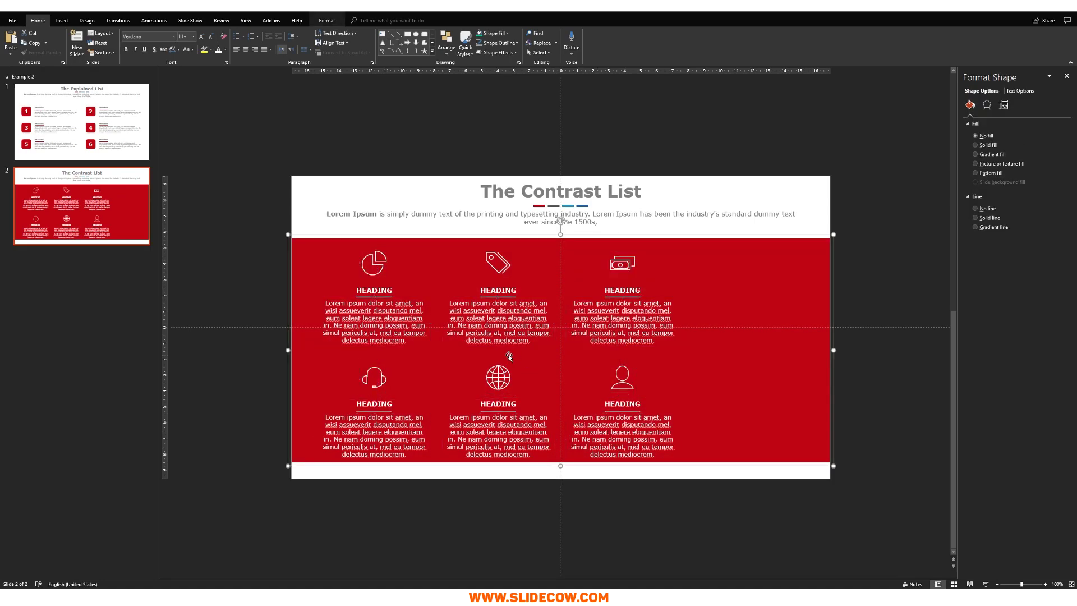
key("ctrl+shift+g")
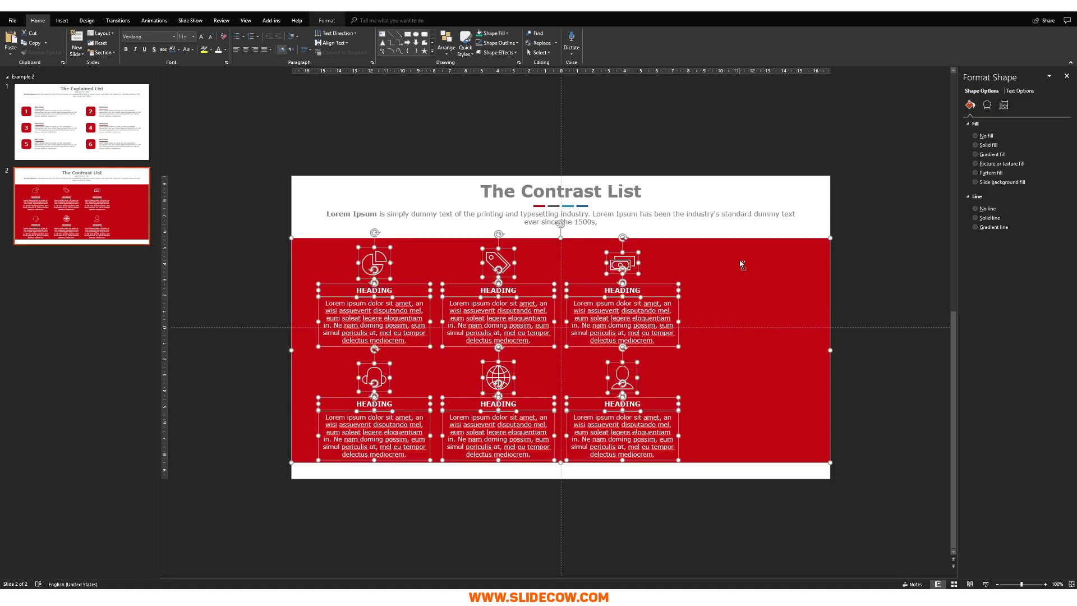
left_click(740, 261, "ctrl")
key("ctrl+g")
left_click(445, 44)
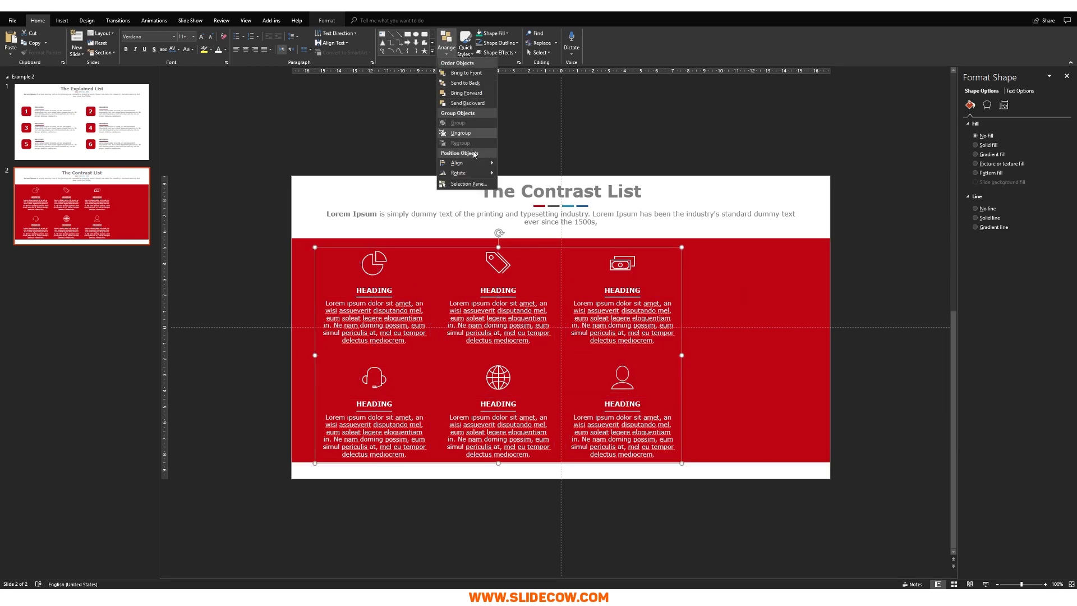
left_click(543, 208)
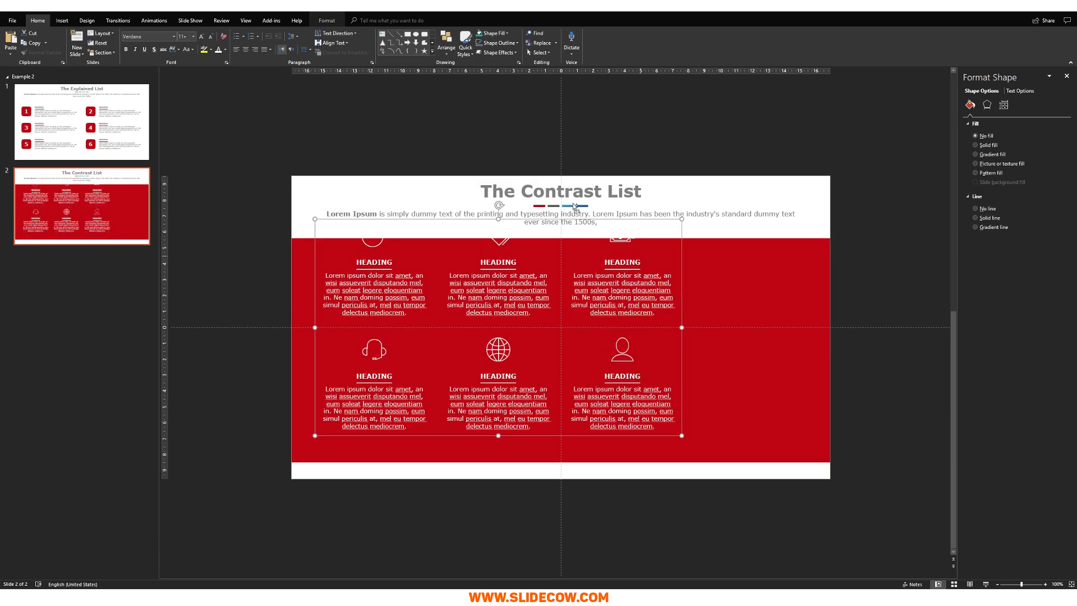
key("ctrl+z")
Step: Centre the six-item group horizontally with Align Center and nudge it up within the red band
left_click(446, 42)
mouse_move(466, 163)
left_click(533, 176)
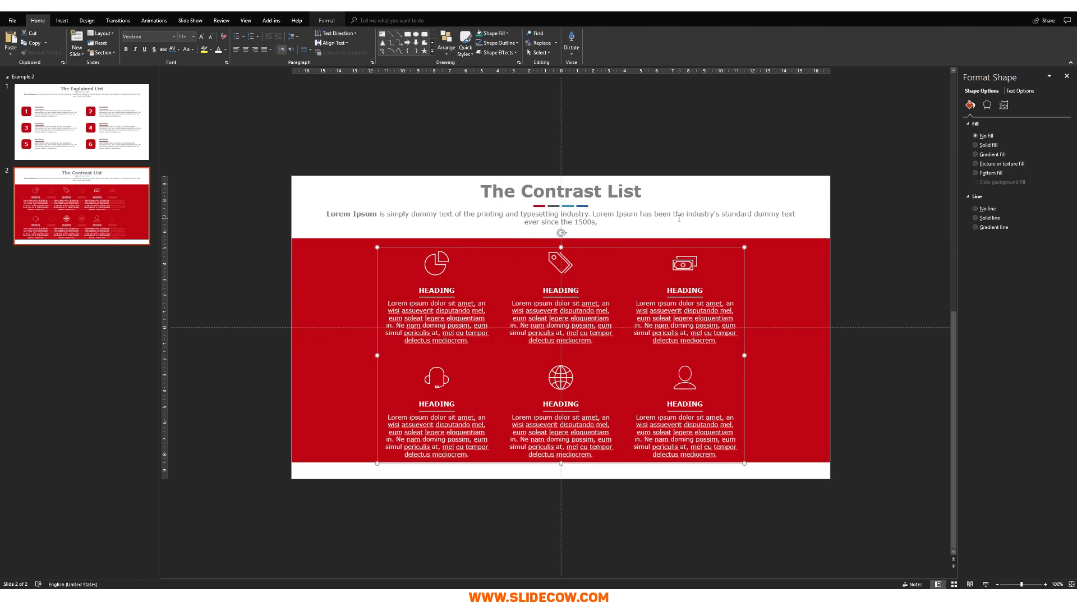
scroll(678, 219, "up", 2)
key("ctrl+Up")
key("ctrl+Up")
key("ctrl+Up")
key("ctrl+Up")
key("ctrl+Up")
key("ctrl+Up")
key("ctrl+Up")
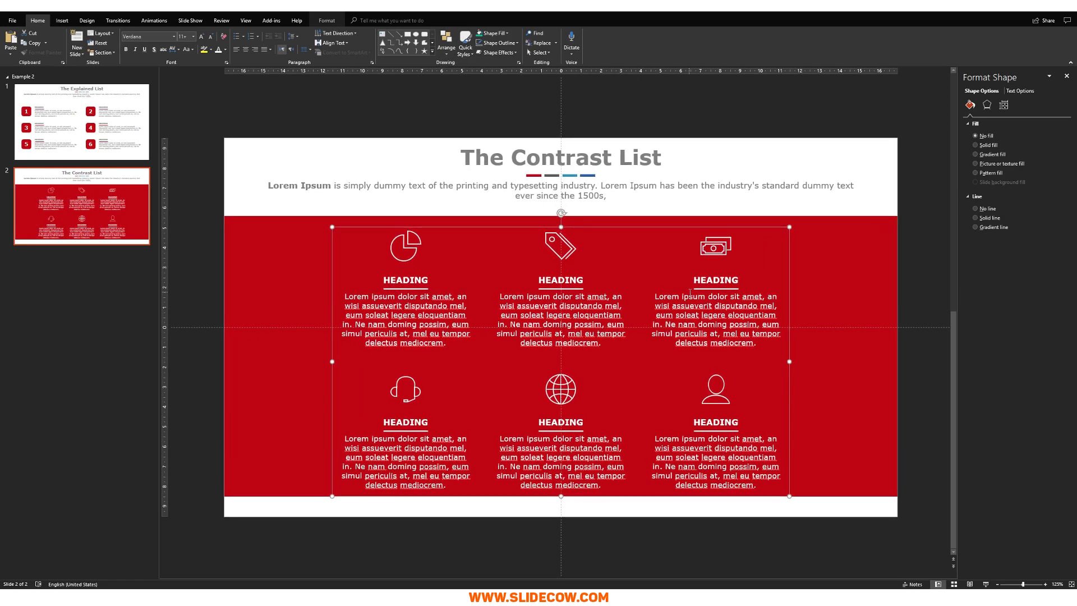
key("ctrl+Up")
key("ctrl+Up")
key("ctrl+Up")
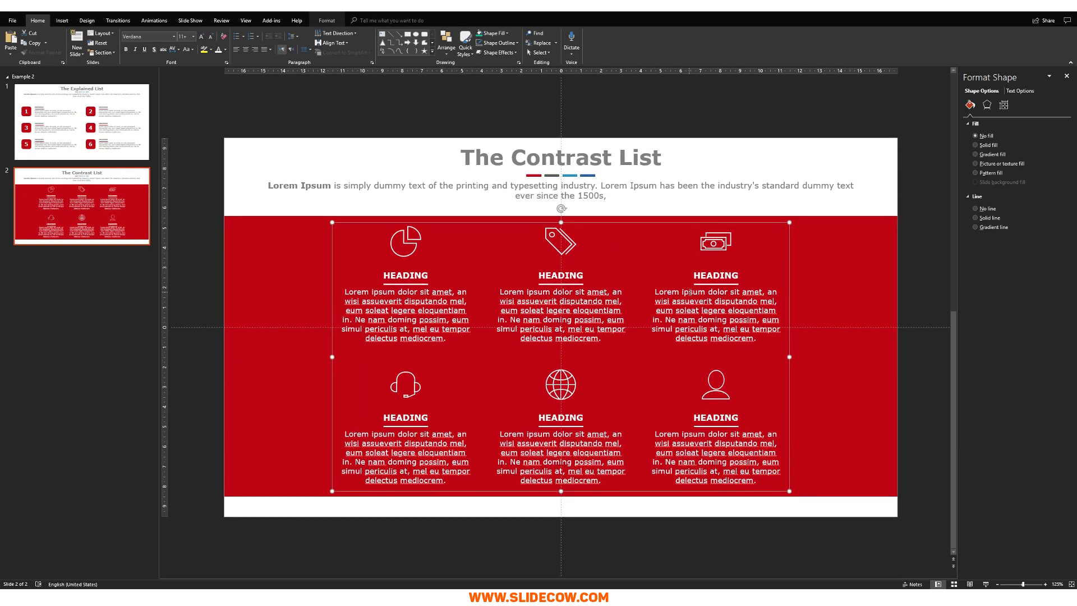
key("Escape")
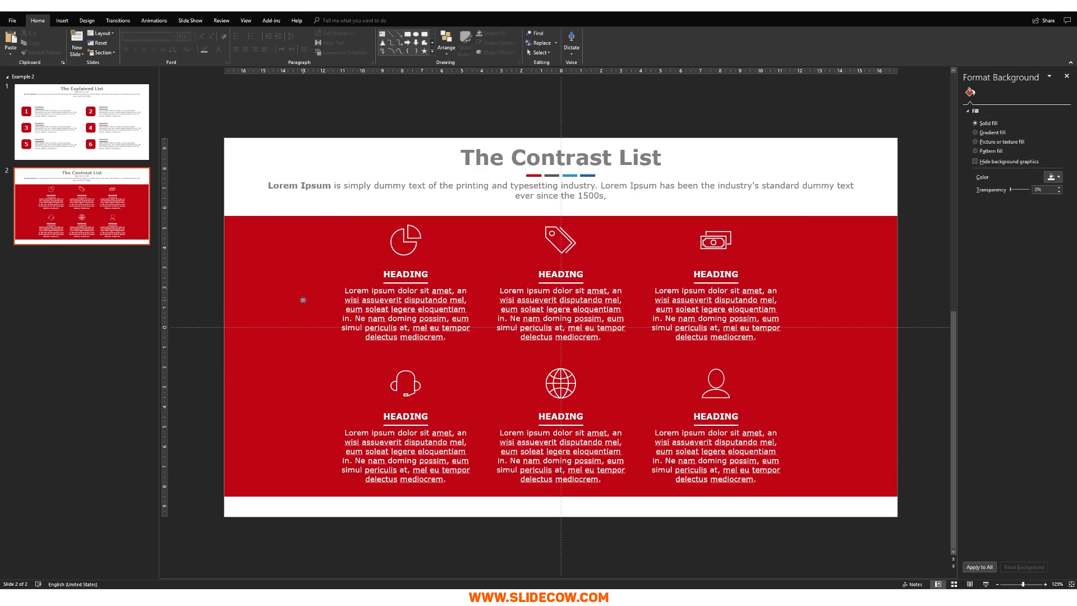
Step: Slightly increase the height of the red background band on the Contrast List slide
left_click(328, 297)
key("Escape")
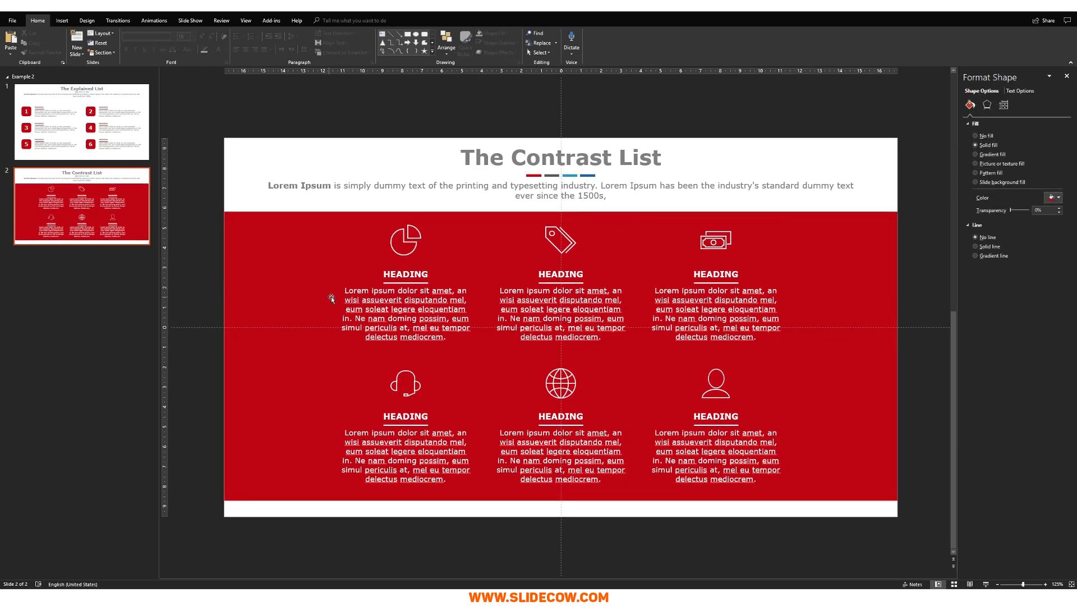
Step: Ungroup the six Contrast List items and regroup them as separate column groups of two items each
scroll(477, 284, "down", 5)
scroll(477, 284, "up", 3)
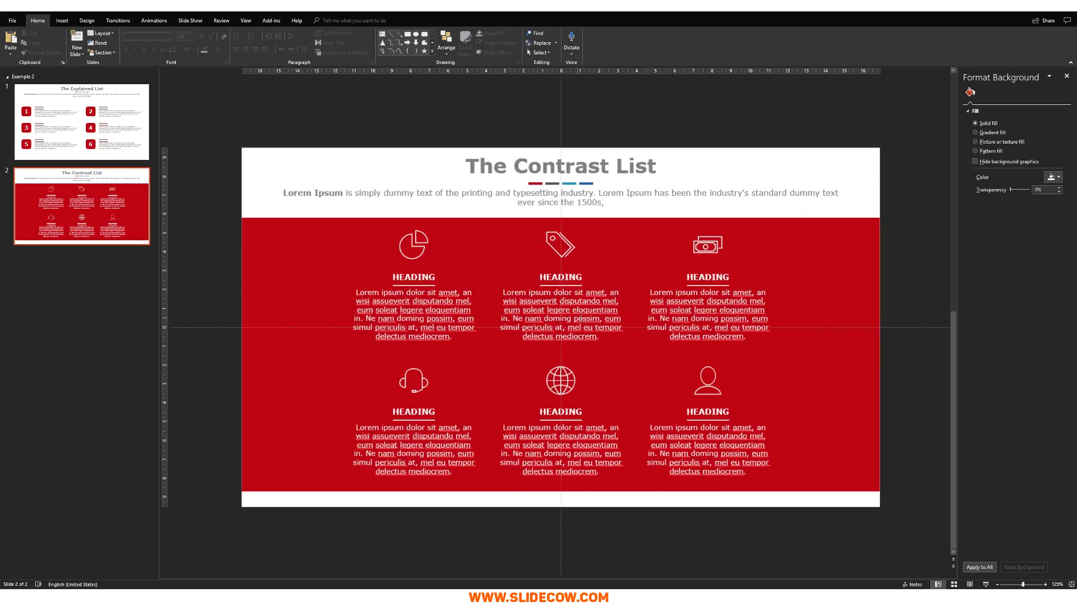
scroll(629, 427, "down", 3)
left_click(588, 417)
left_click(588, 417)
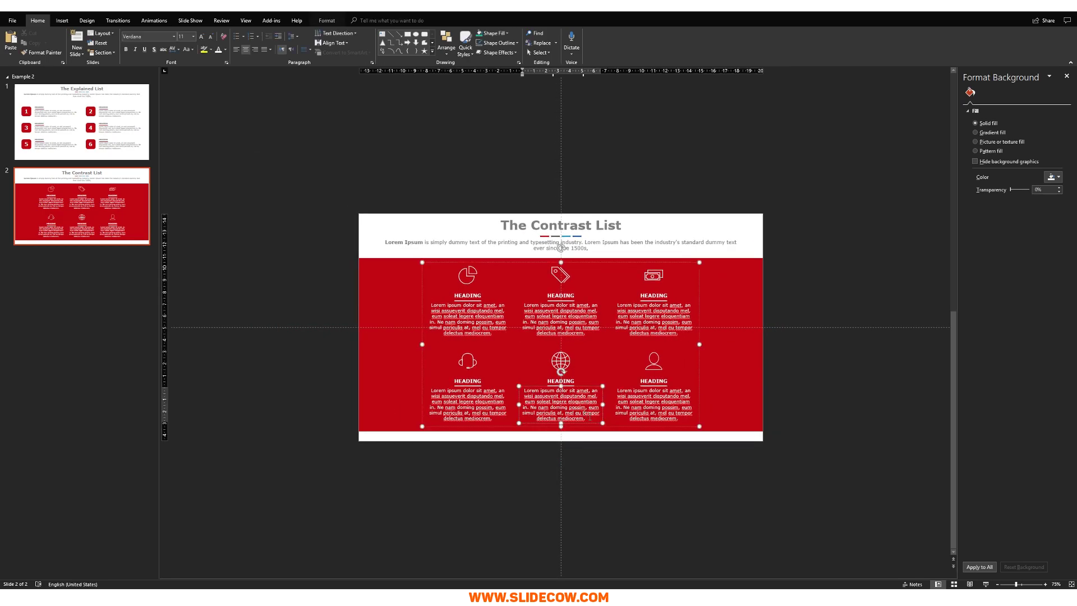
left_click(699, 411)
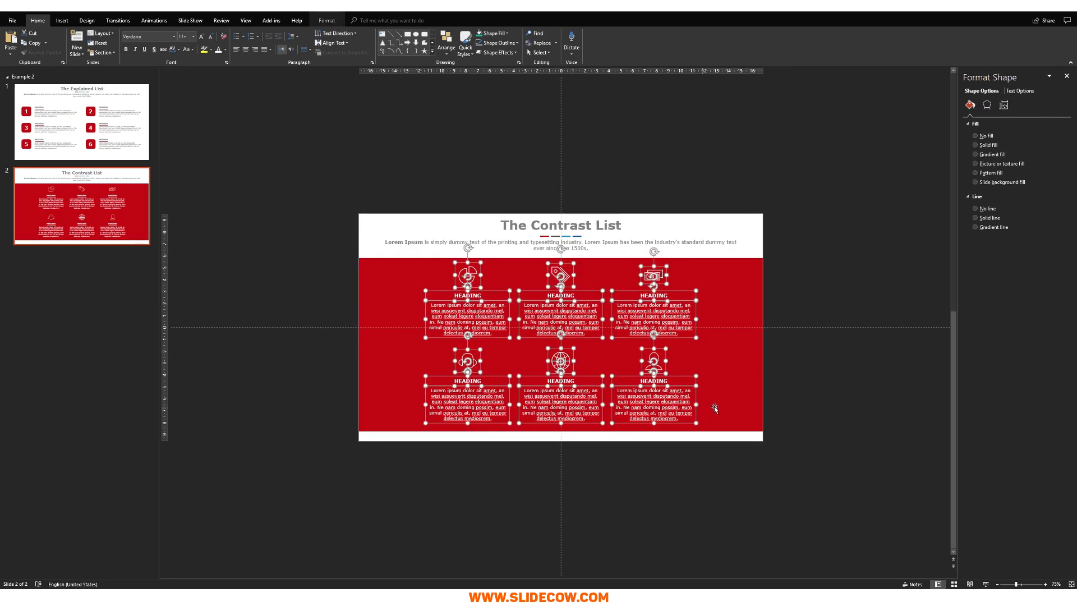
left_click_drag(716, 493, 604, 257)
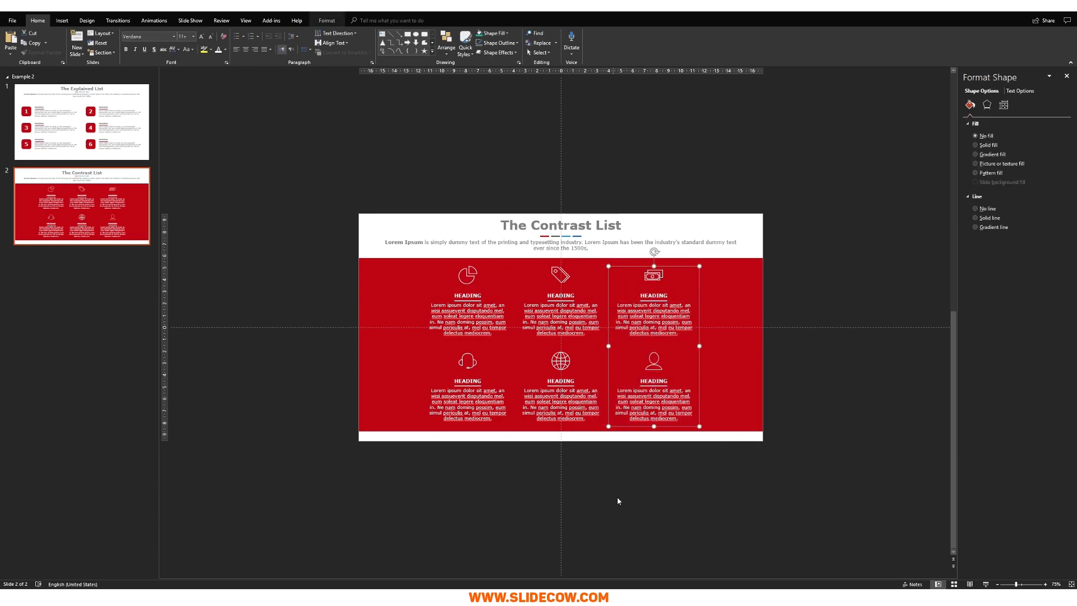
left_click_drag(615, 506, 514, 249)
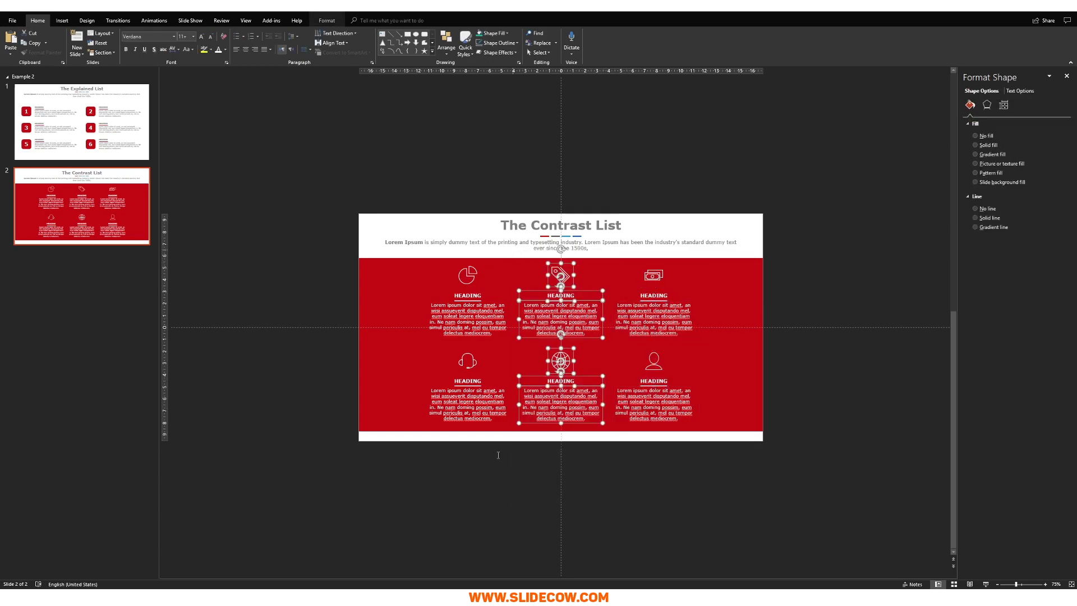
left_click_drag(536, 501, 418, 261)
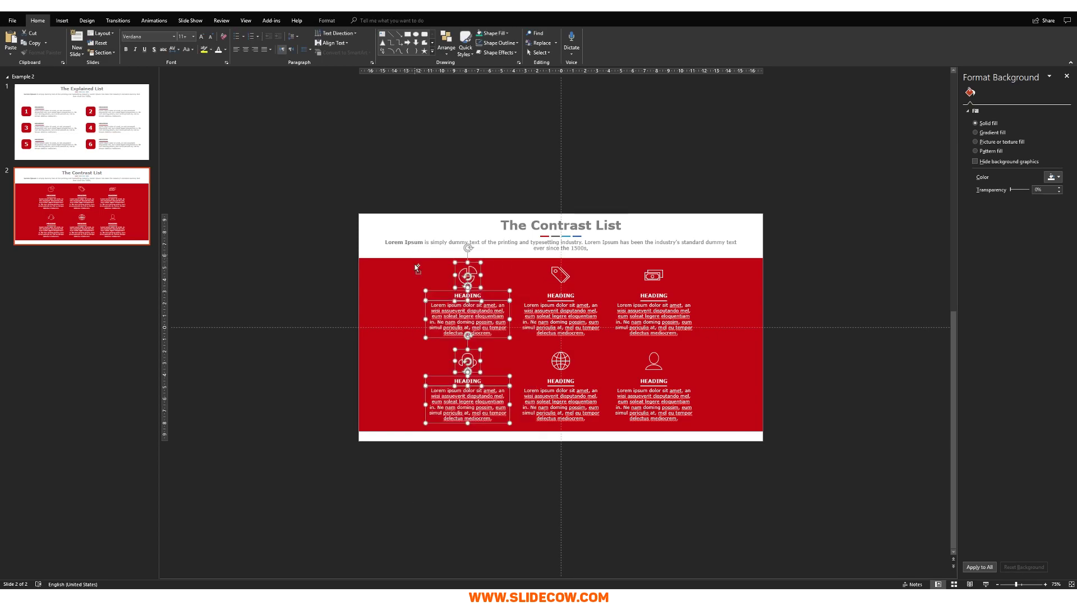
Step: Move the two outer column groups on the Contrast List slide outward, away from the middle column
scroll(560, 422, "up", 5)
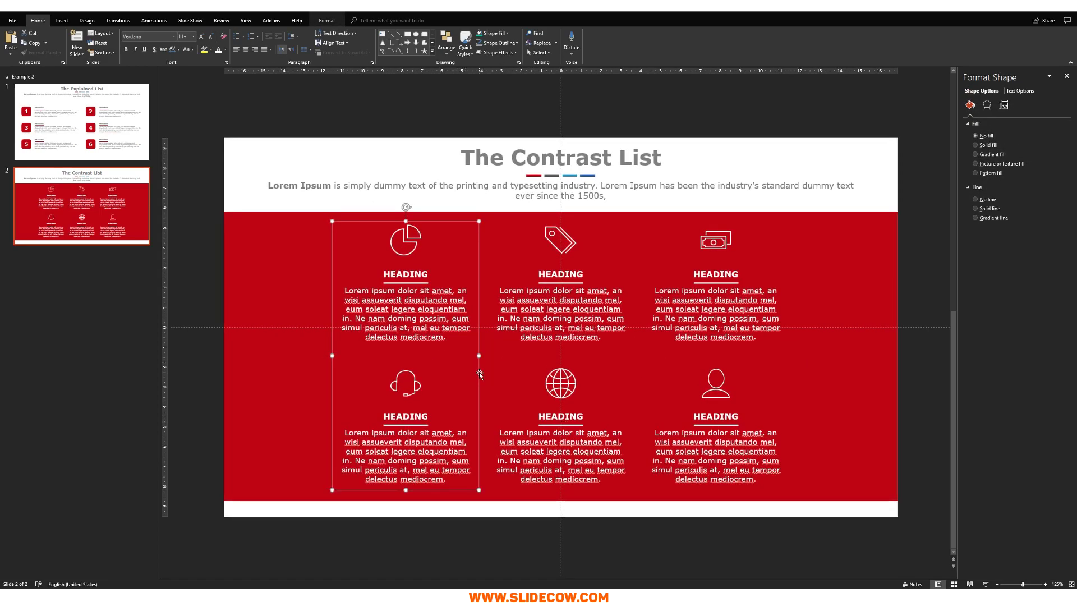
left_click_drag(479, 374, 443, 371)
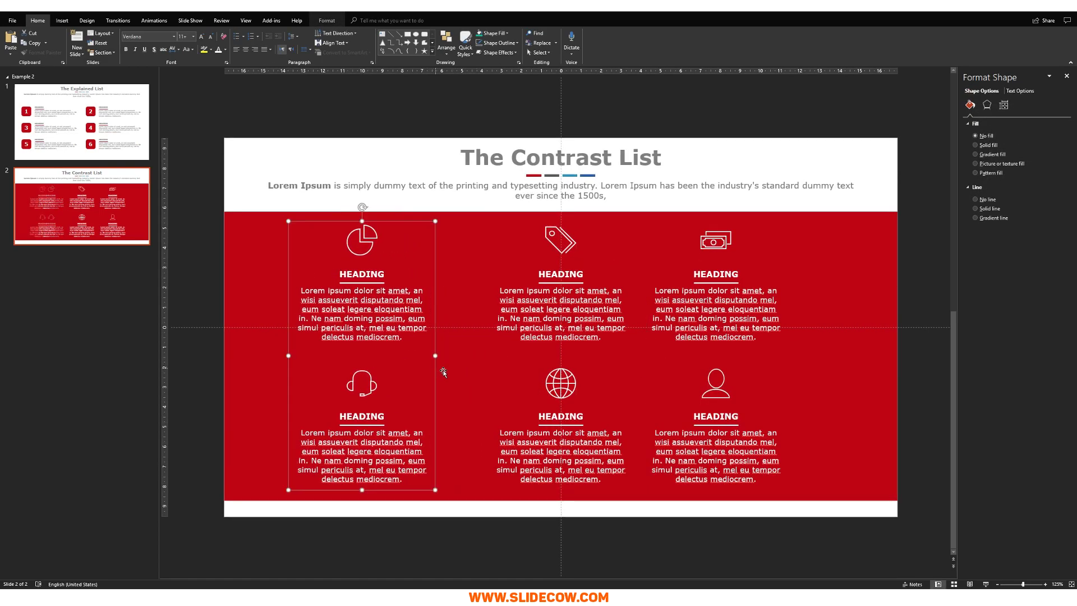
left_click_drag(641, 530, 461, 214)
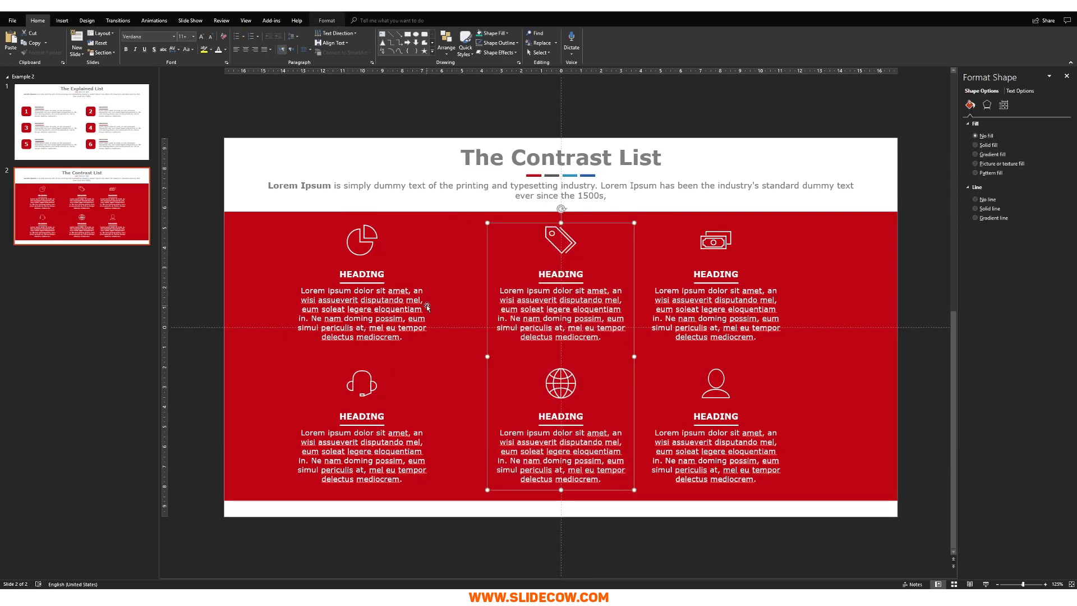
left_click(808, 509)
left_click_drag(802, 544, 663, 224)
left_click(695, 272)
left_click(789, 301)
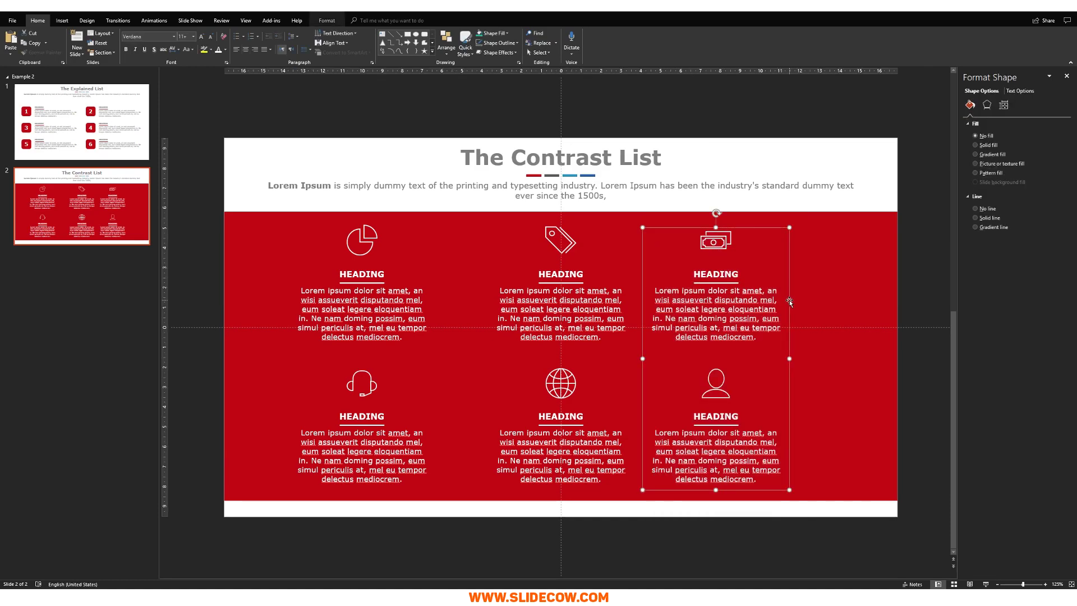
left_click_drag(790, 301, 818, 302)
left_click(864, 540)
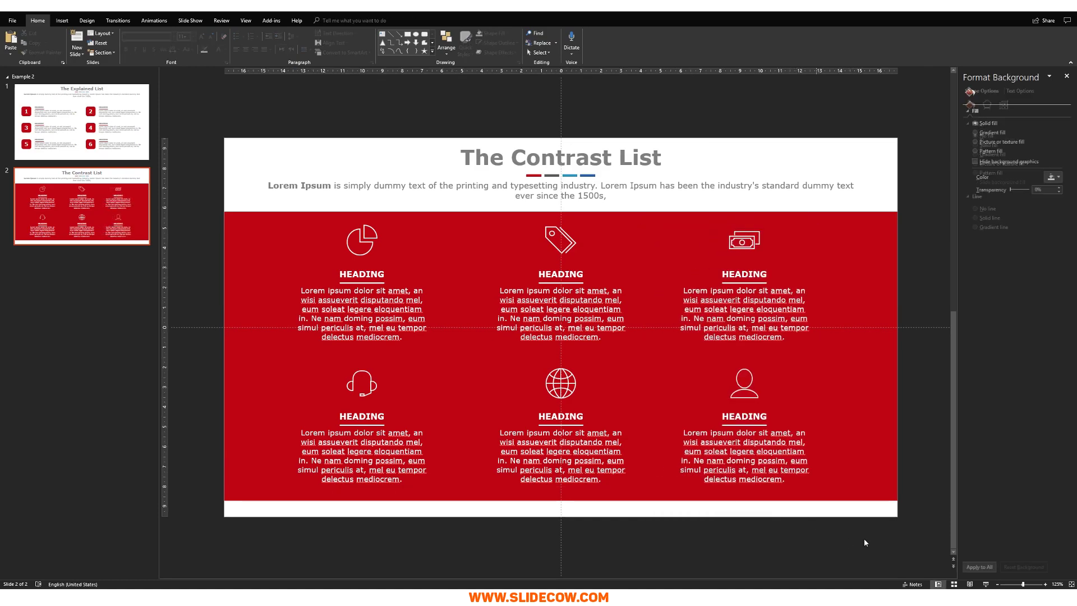
Step: Distribute the three column groups horizontally and combine them into one group
left_click_drag(821, 525, 255, 158)
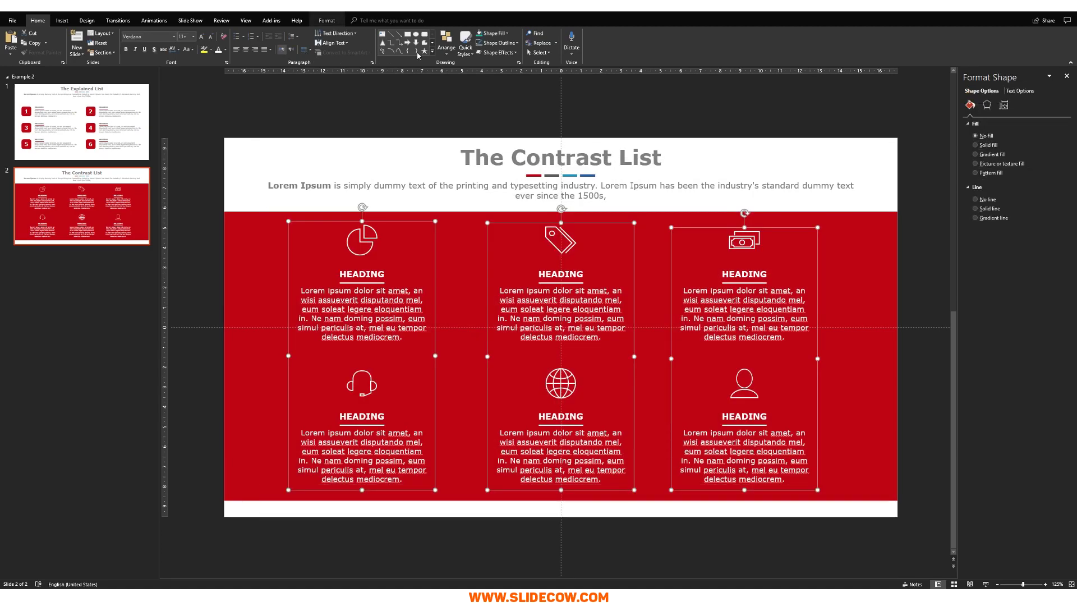
left_click(441, 48)
mouse_move(461, 168)
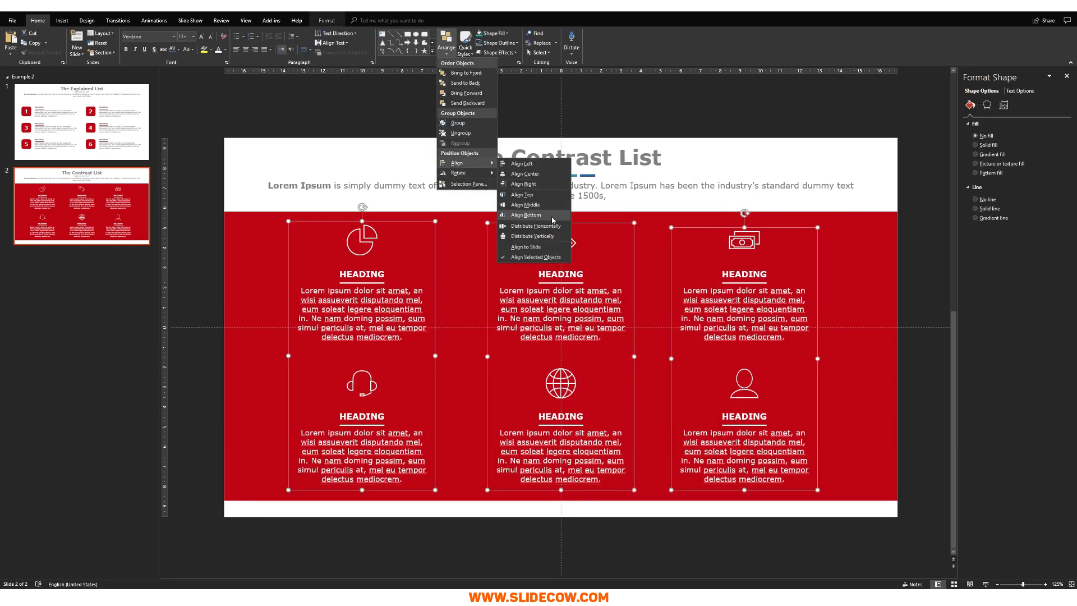
left_click(529, 222)
key("ctrl+g")
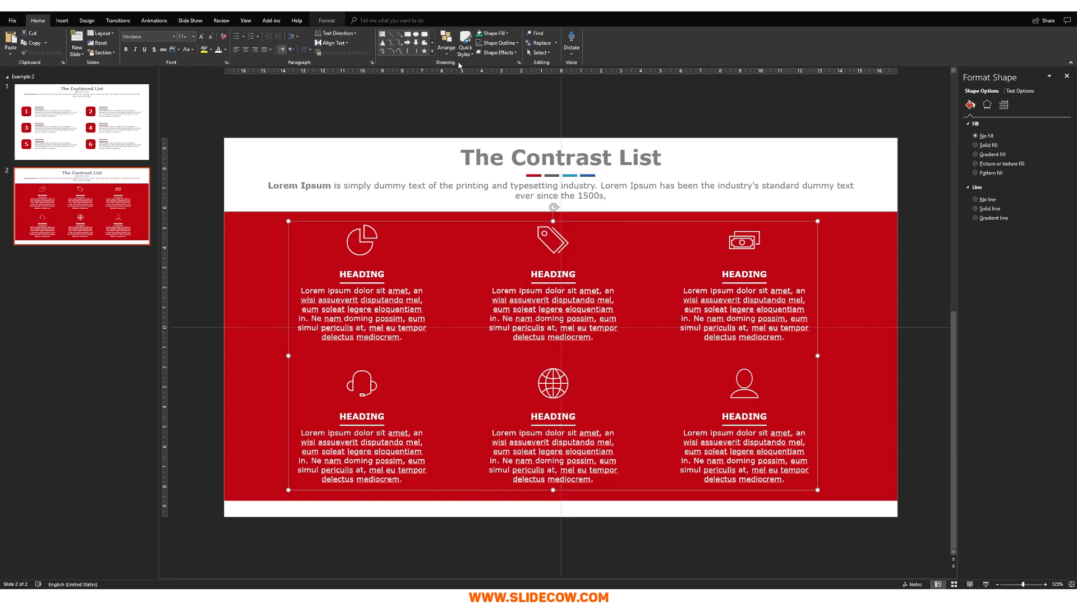
Step: Centre the combined Contrast List group horizontally on the slide with Align Center
left_click(447, 48)
mouse_move(461, 168)
left_click(521, 176)
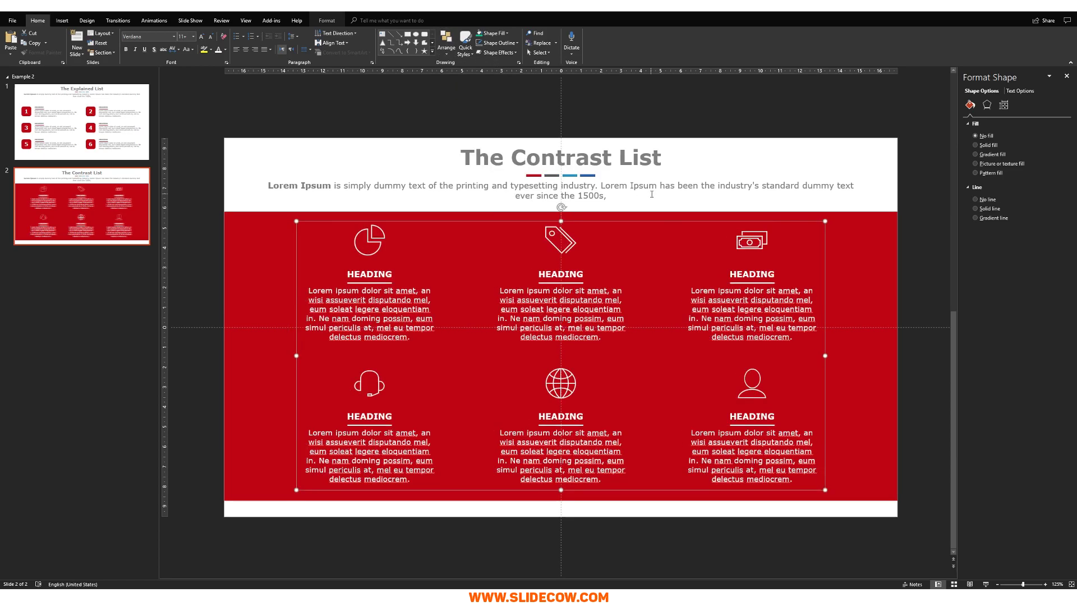
key("Escape")
scroll(673, 278, "down", 6)
scroll(687, 304, "up", 3)
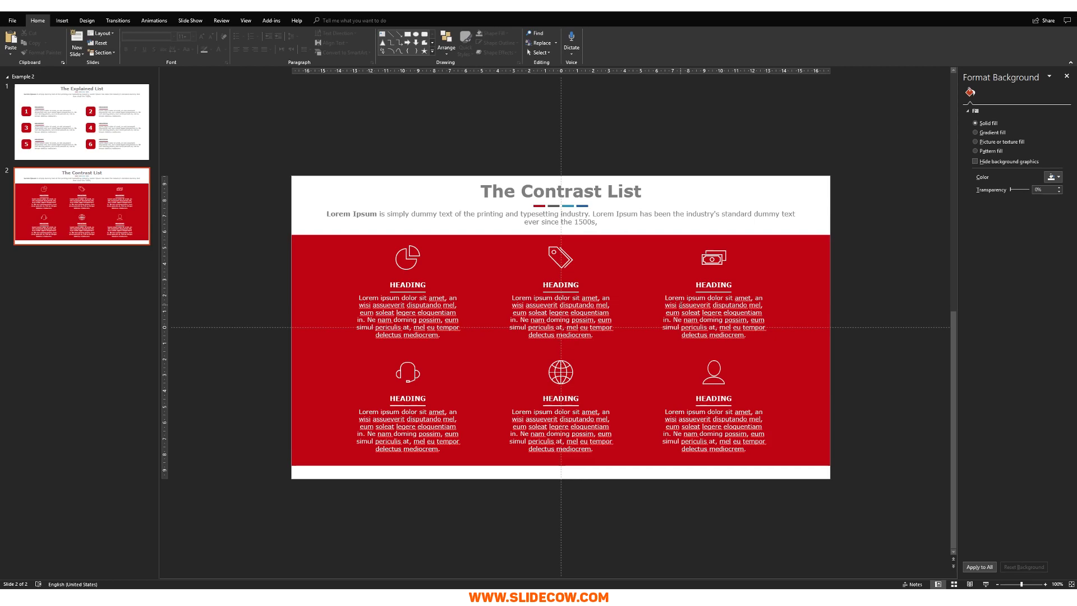
Step: Copy the finished Explained List and Contrast List slides together
left_click(112, 137)
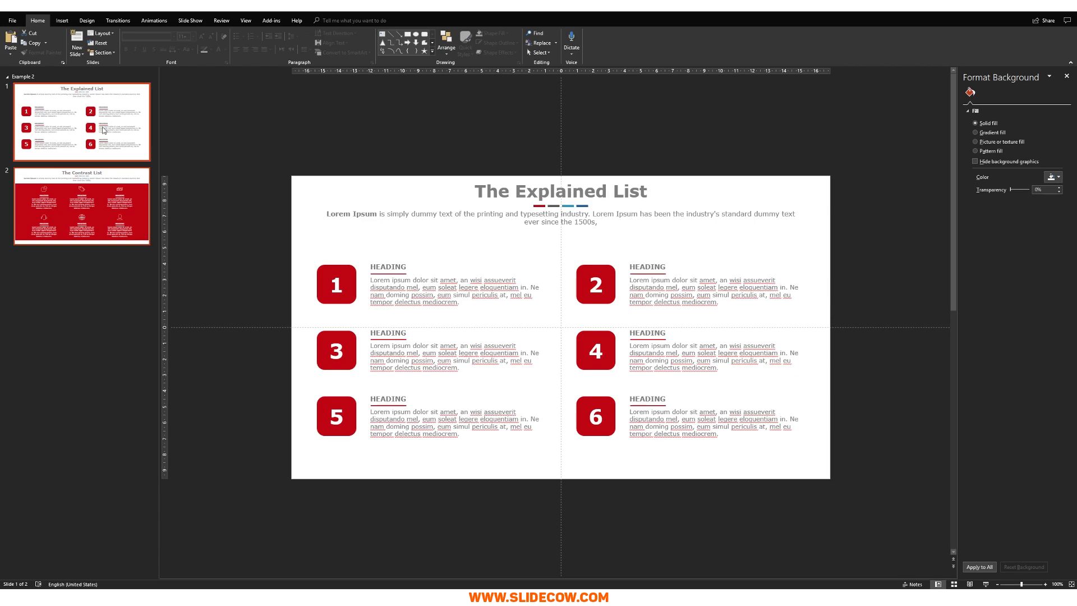
right_click(102, 129)
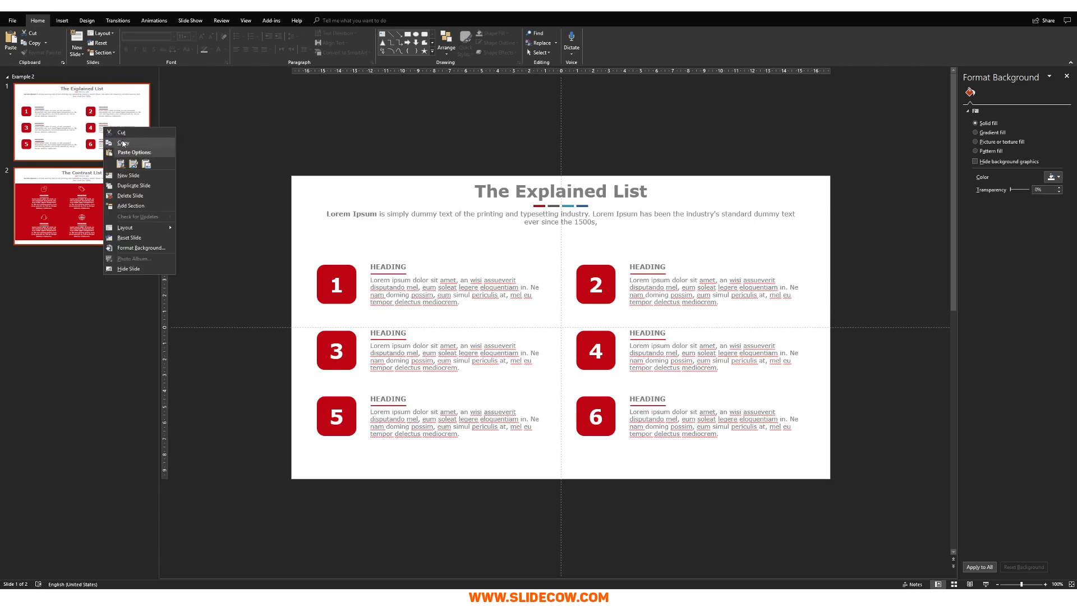
left_click(123, 143)
left_click(185, 201)
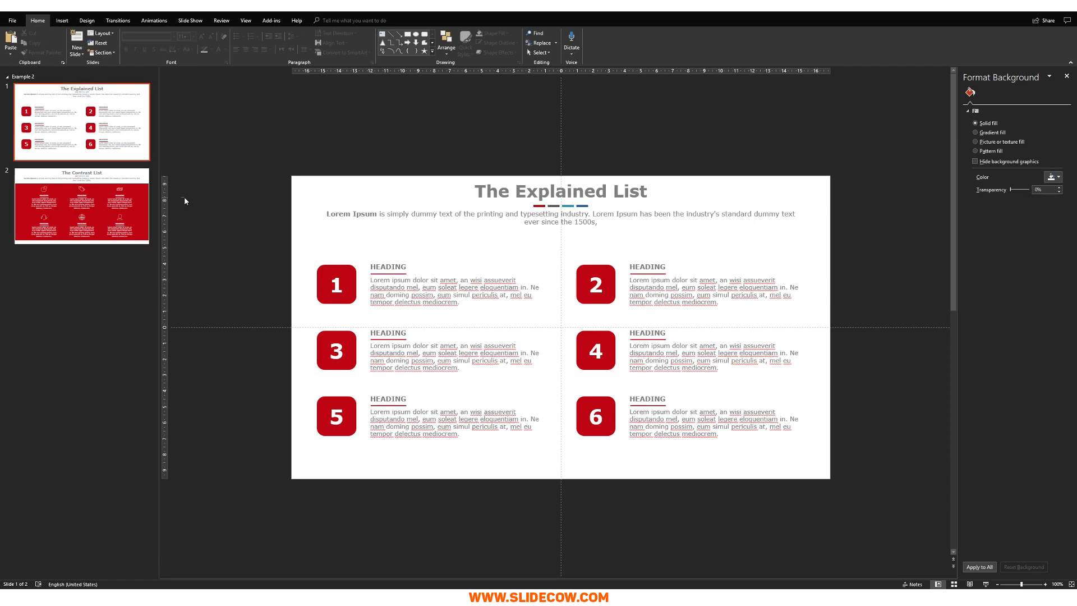
Step: Undo the edits step by step back to the original three-slide deck that includes the Column List slide
key("ctrl+z")
key("ctrl+z")
key("ctrl+z")
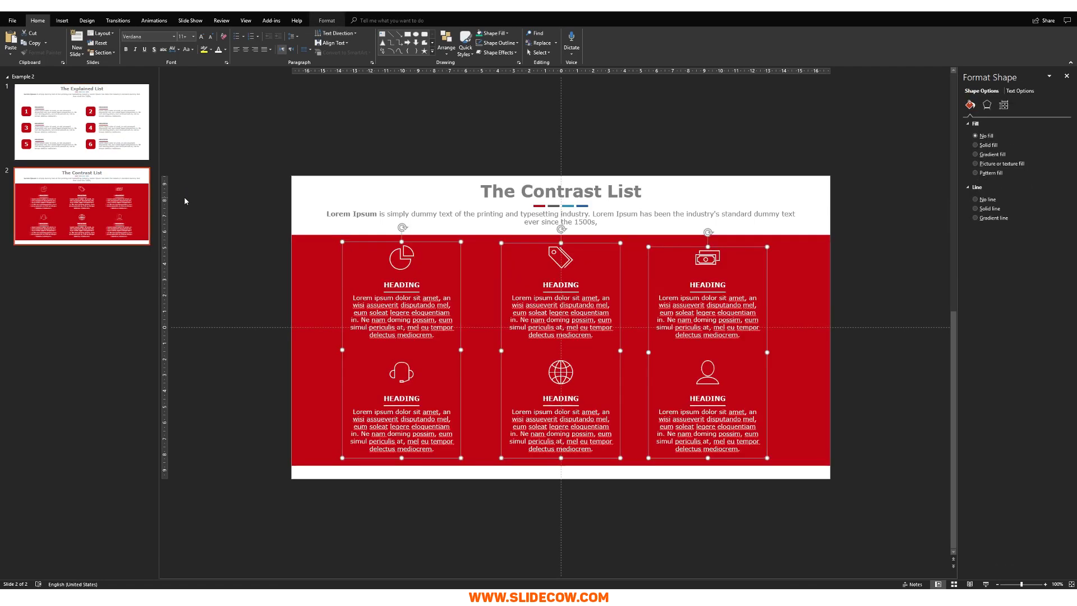
key("ctrl+z")
key("ctrl+z")
key("ctrl+z")
key("ctrl+z")
key("ctrl+z")
key("ctrl+z")
key("ctrl+z")
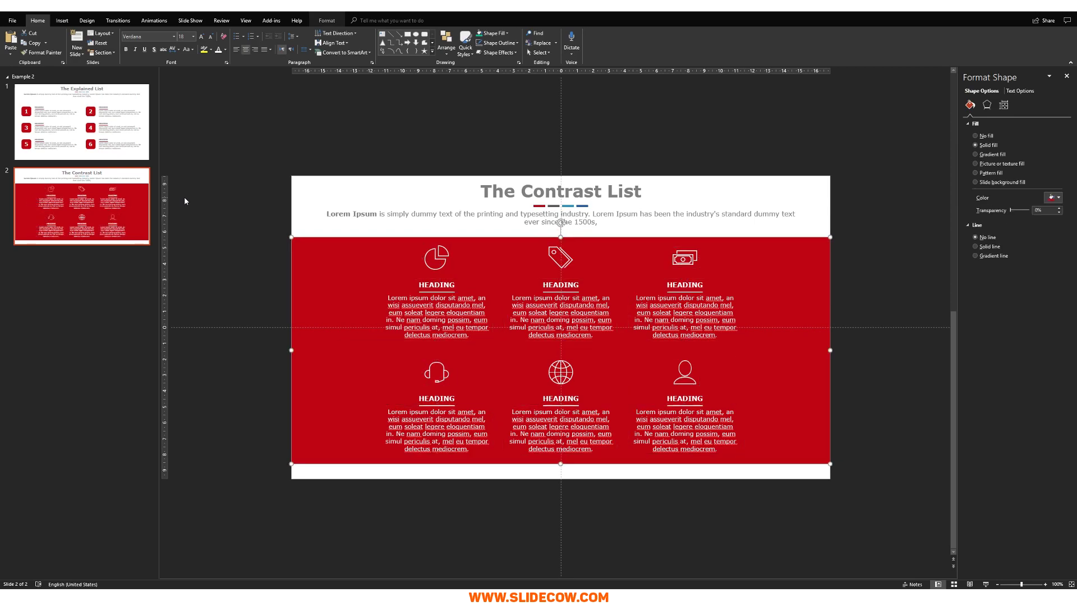
key("ctrl+z")
key("ctrl+z")
key("ctrl+z")
key("ctrl+z")
key("ctrl+z")
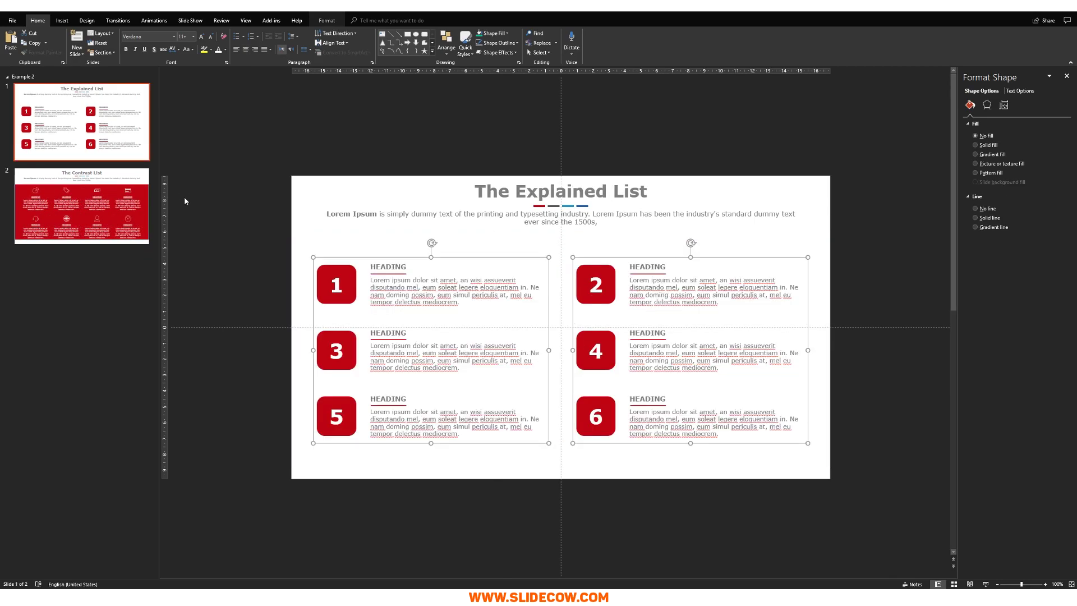
key("ctrl+z")
key("ctrl+z")
key("ctrl+z")
key("ctrl+z")
key("ctrl+z")
key("ctrl+z")
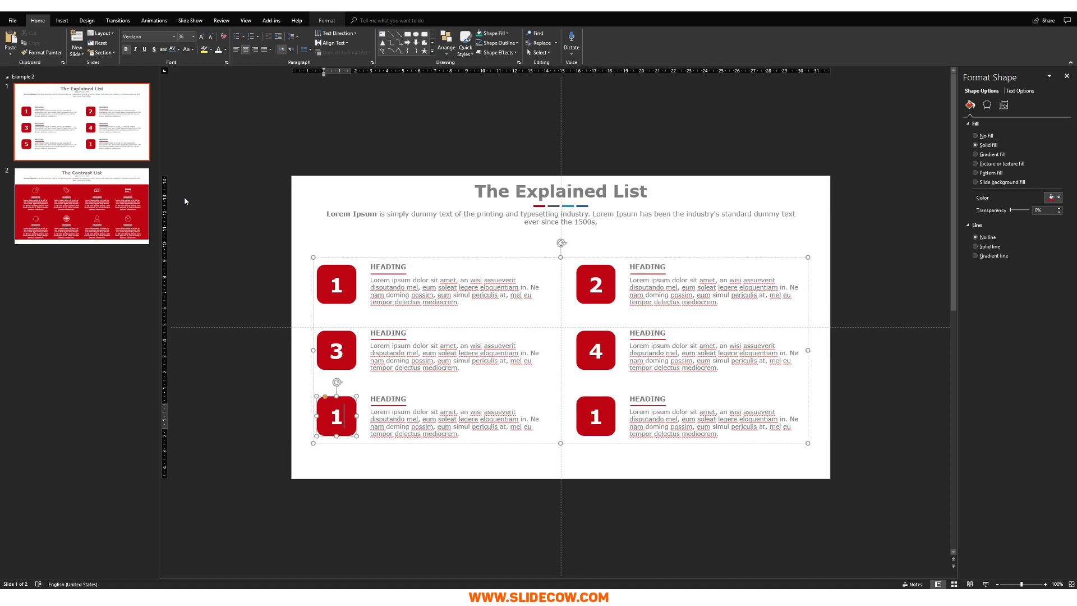
key("ctrl+z")
key("ctrl+z")
key("ctrl+z")
key("ctrl+z")
key("ctrl+z")
key("ctrl+z")
key("ctrl+z")
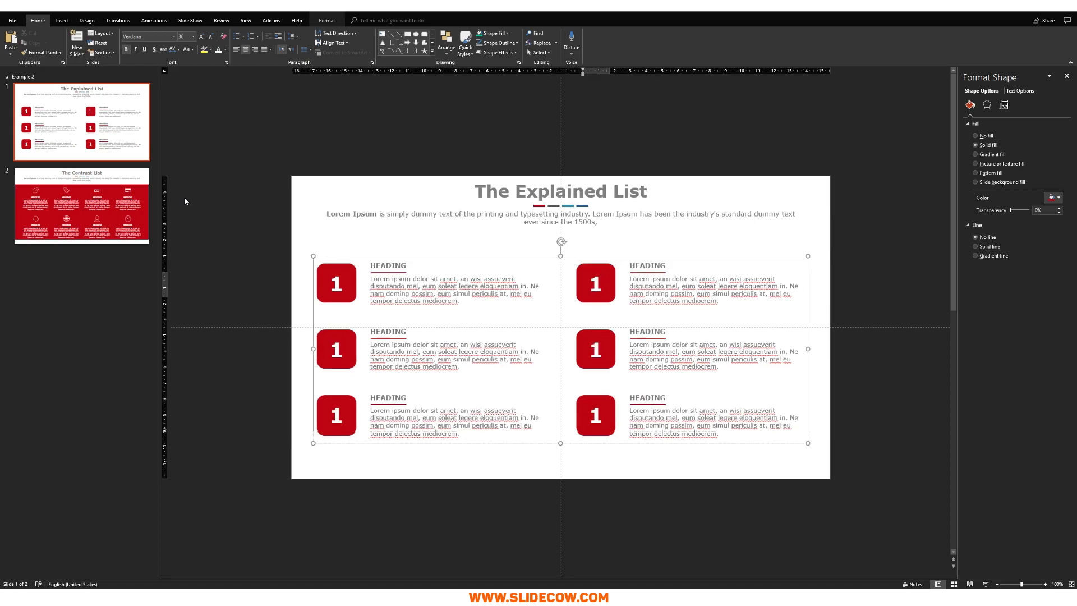
key("ctrl+z")
key("ctrl+z")
key("ctrl+z")
key("ctrl+z")
key("ctrl+z")
key("ctrl+z")
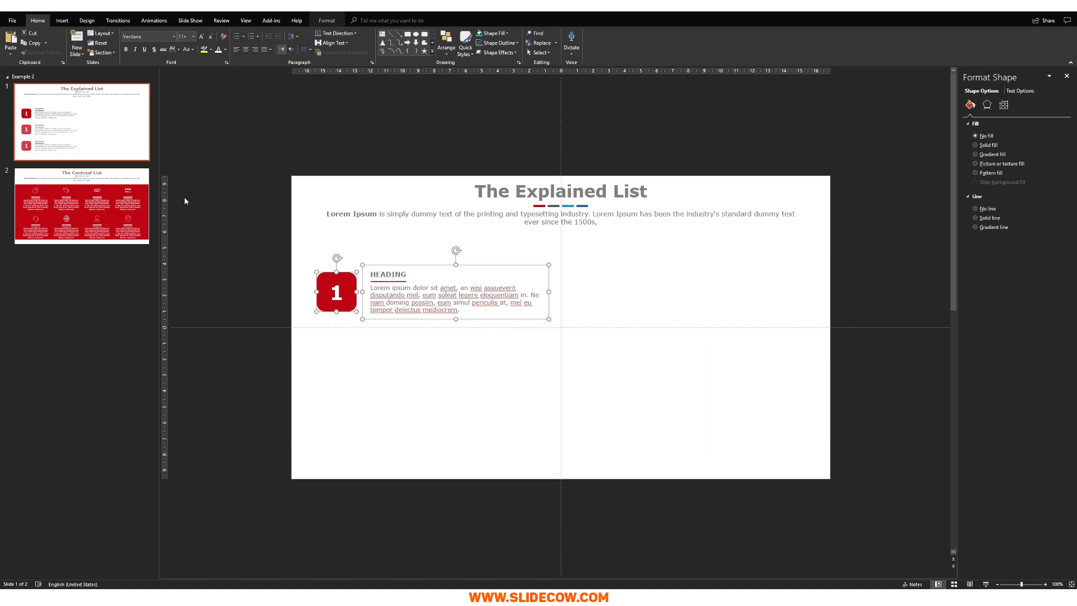
key("ctrl+z")
key("ctrl+z")
key("ctrl+z")
key("ctrl+z")
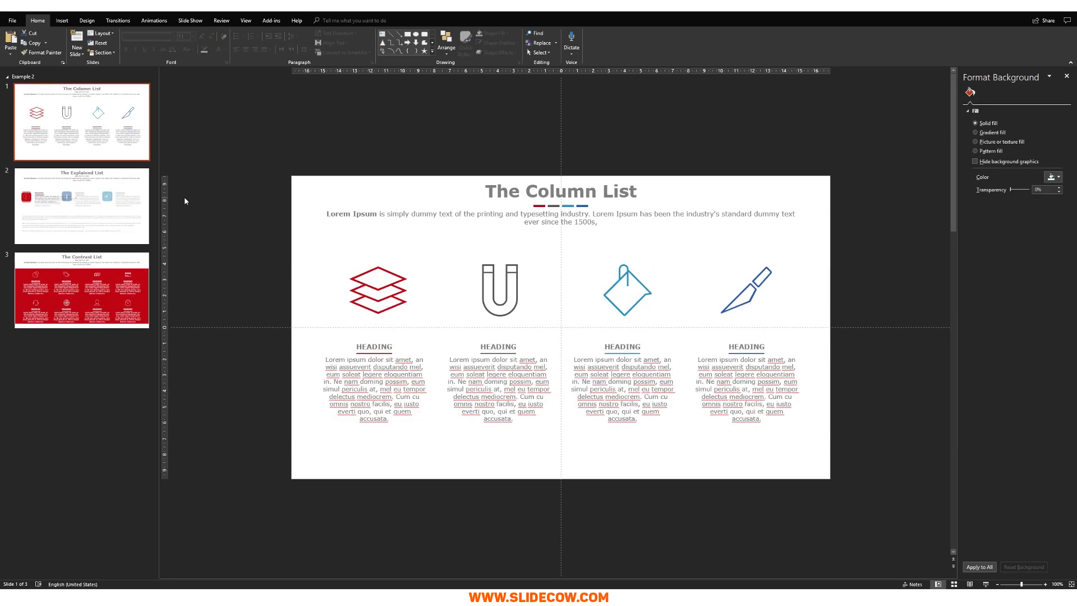
Step: Replace the original Explained List and Contrast List slides with the copied finished versions
key("Down")
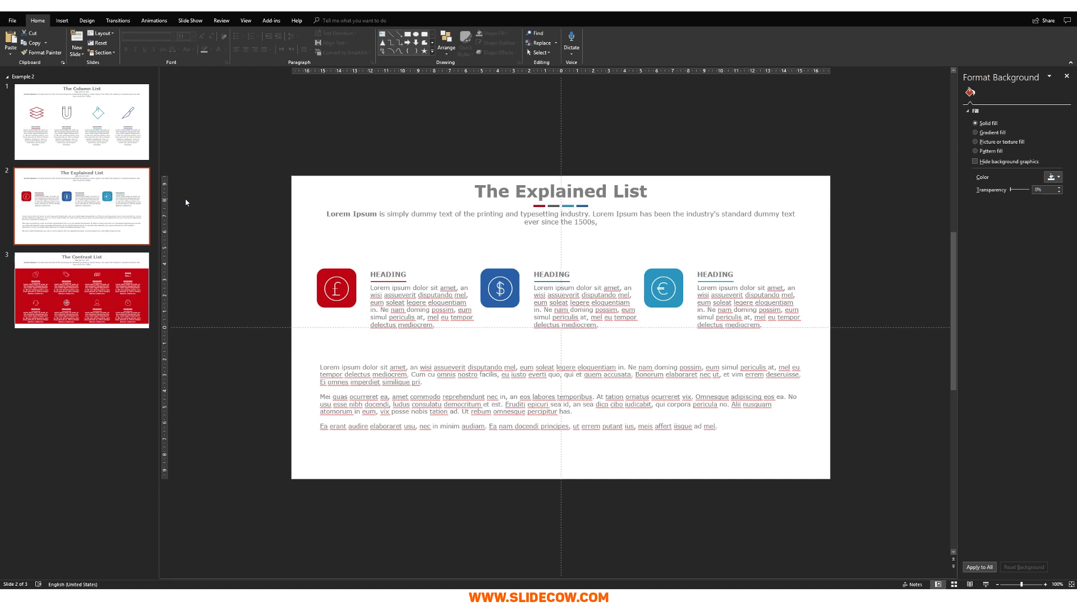
key("shift+Down")
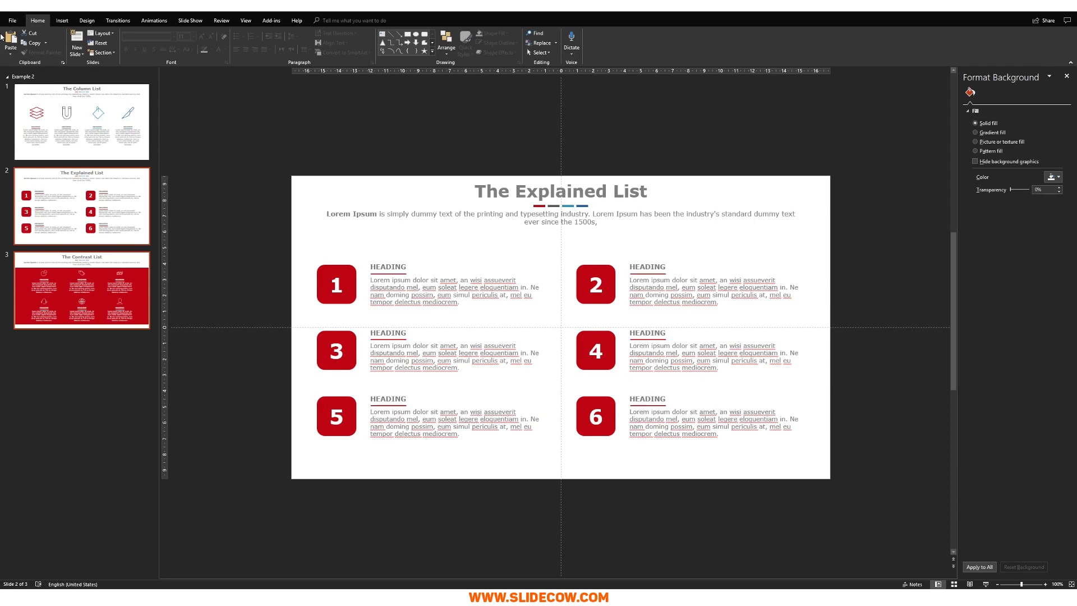
Step: Set the maximum number of undos to 150 in the advanced editing options
left_click(12, 20)
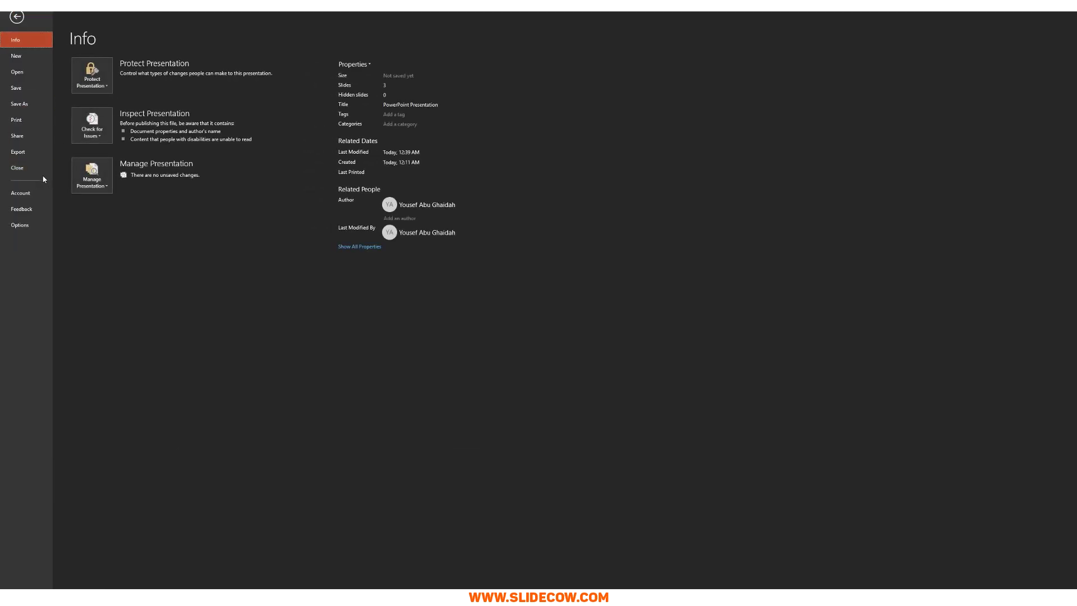
left_click(20, 225)
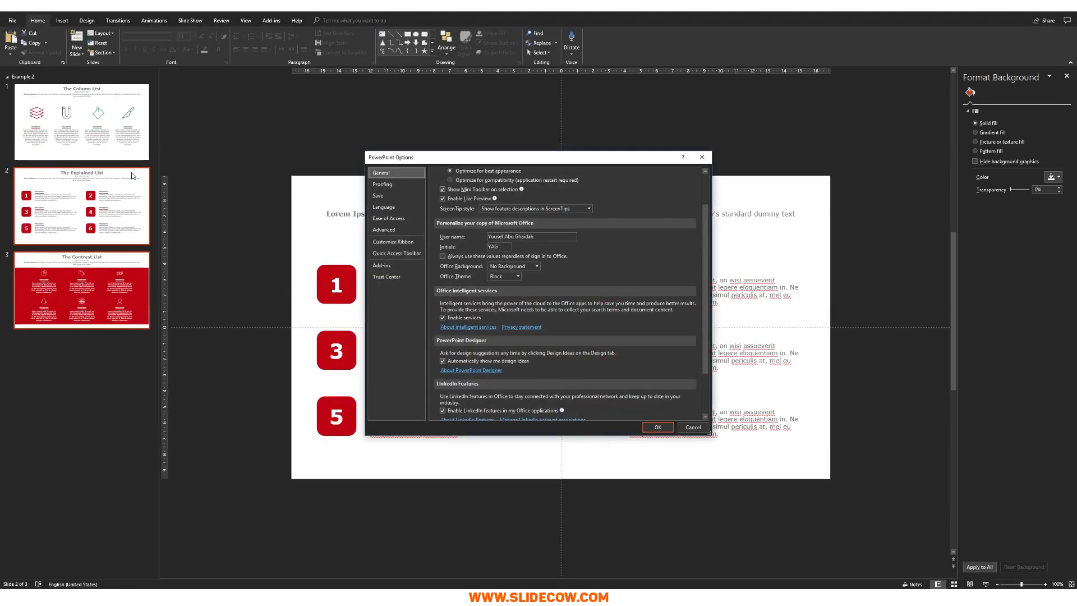
left_click(402, 229)
double_click(515, 246)
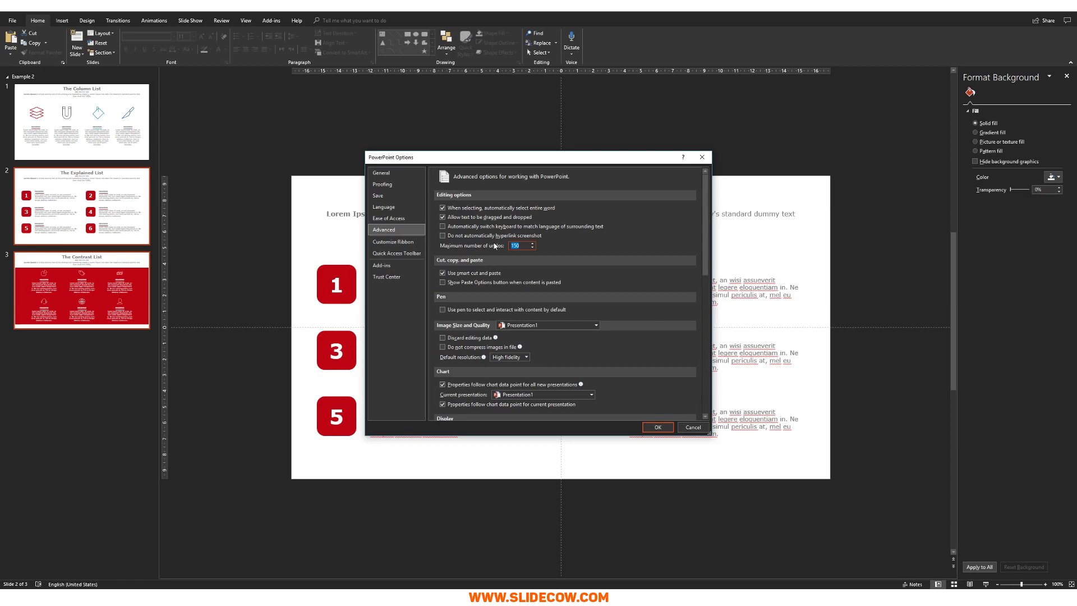
type("1")
key("Return")
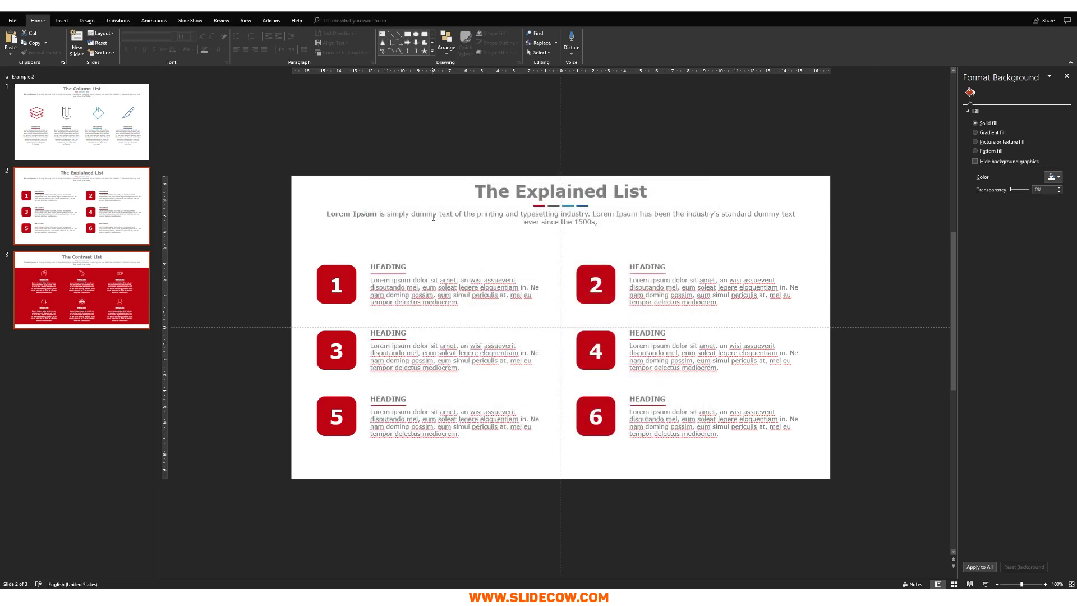